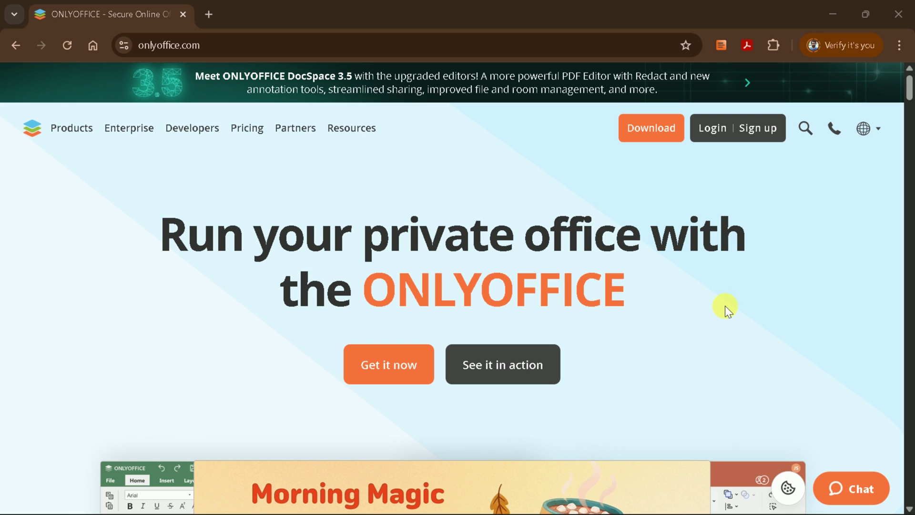
scroll(725, 305, "down", 3)
scroll(725, 305, "down", 2)
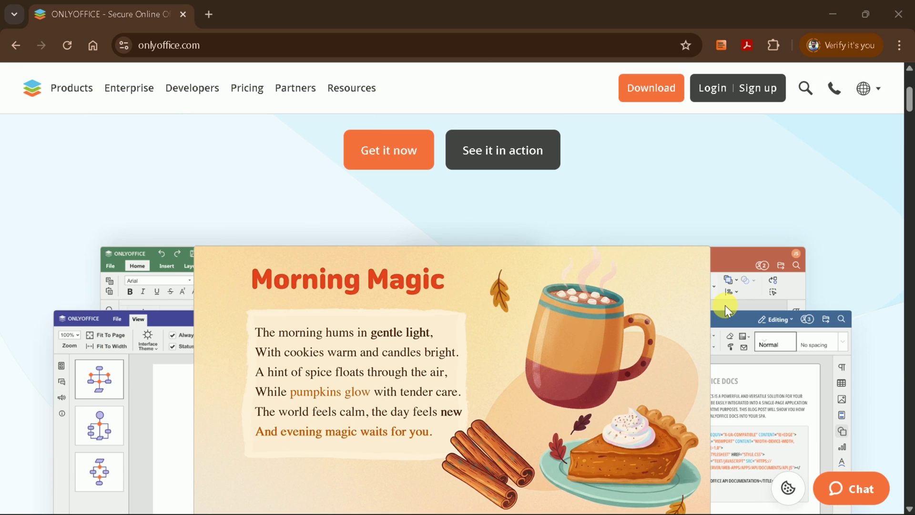
scroll(724, 298, "down", 2)
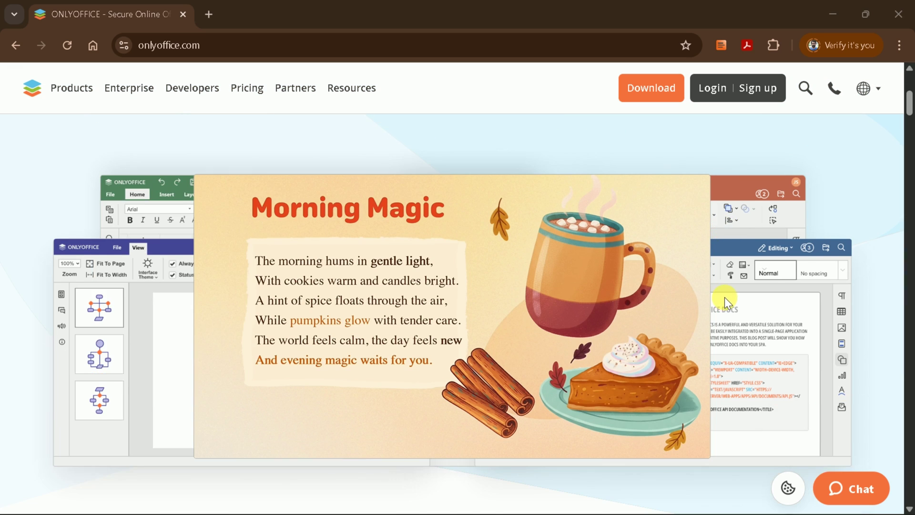
scroll(724, 297, "down", 3)
scroll(724, 296, "down", 4)
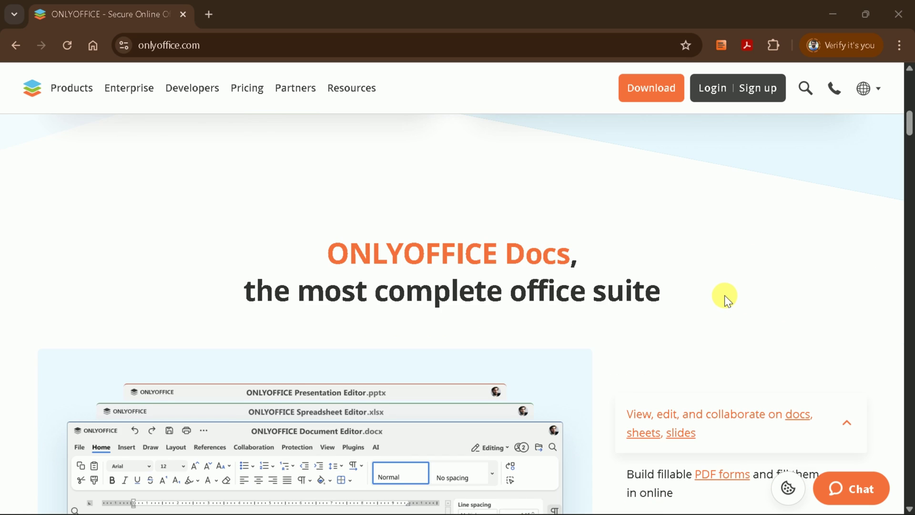
scroll(725, 295, "down", 3)
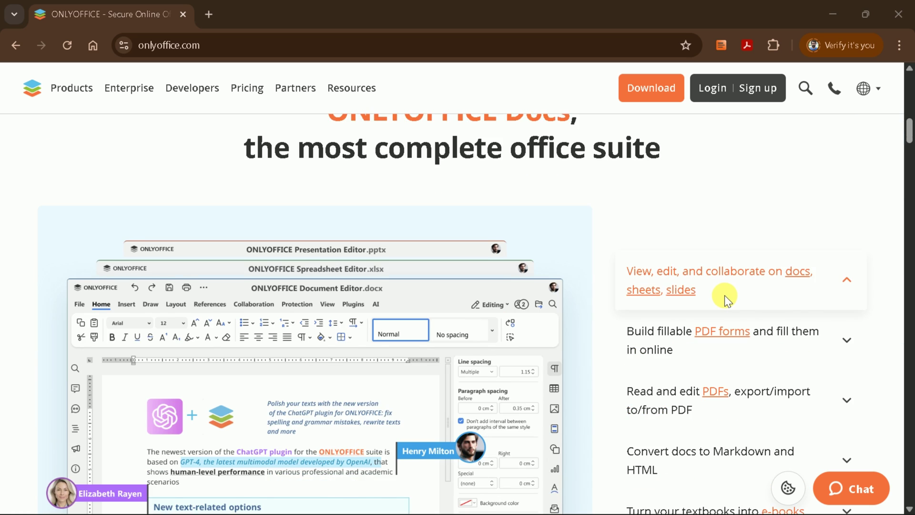
scroll(725, 295, "down", 1)
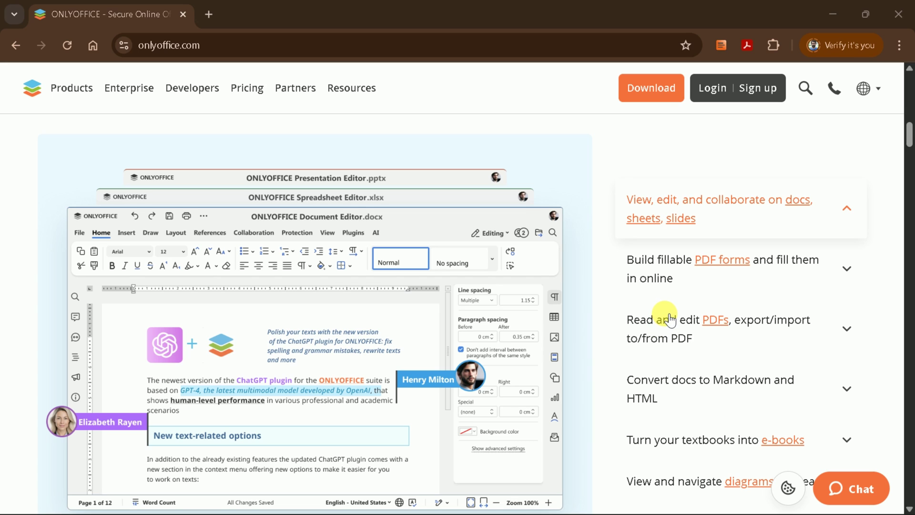
scroll(689, 329, "down", 1)
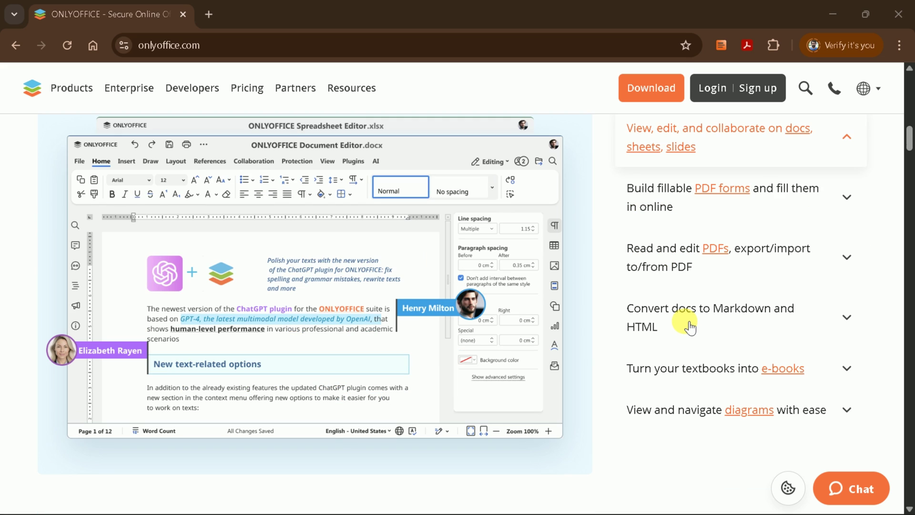
scroll(689, 329, "down", 7)
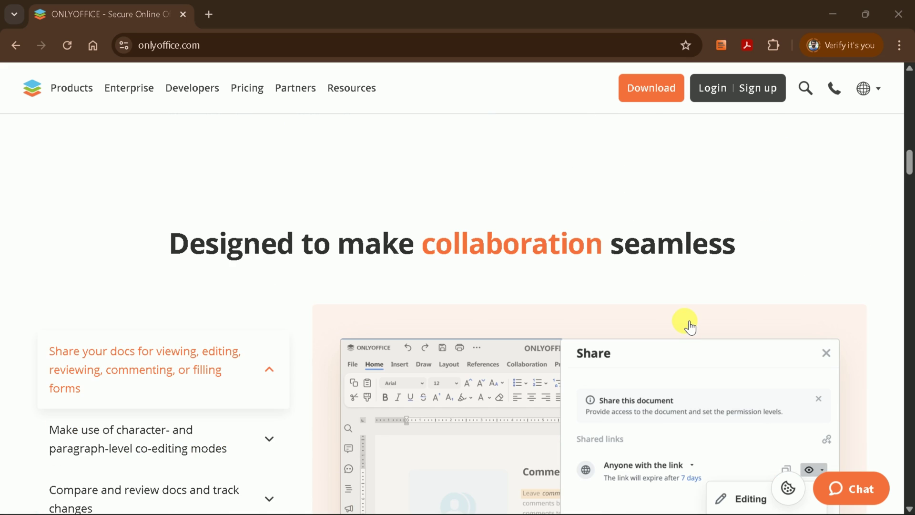
scroll(690, 328, "down", 2)
scroll(690, 328, "up", 2)
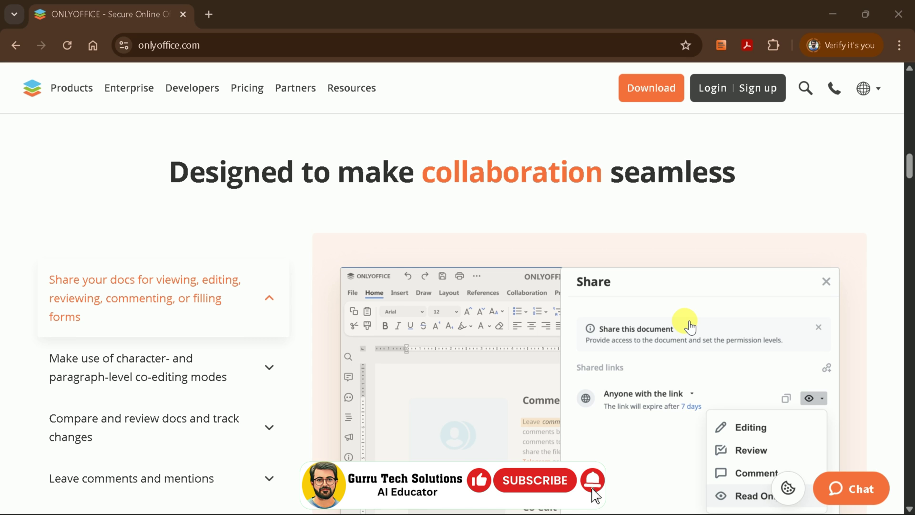
scroll(557, 314, "down", 5)
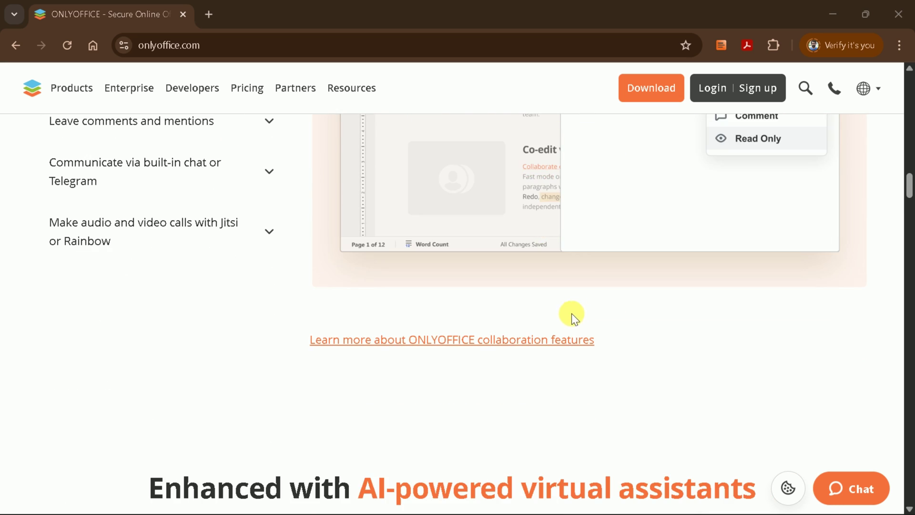
scroll(582, 305, "down", 5)
scroll(581, 305, "down", 1)
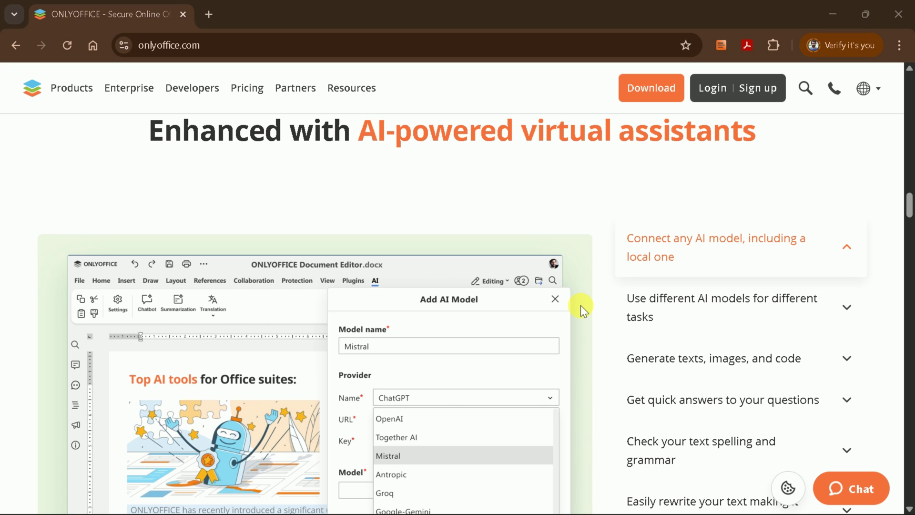
scroll(604, 347, "down", 12)
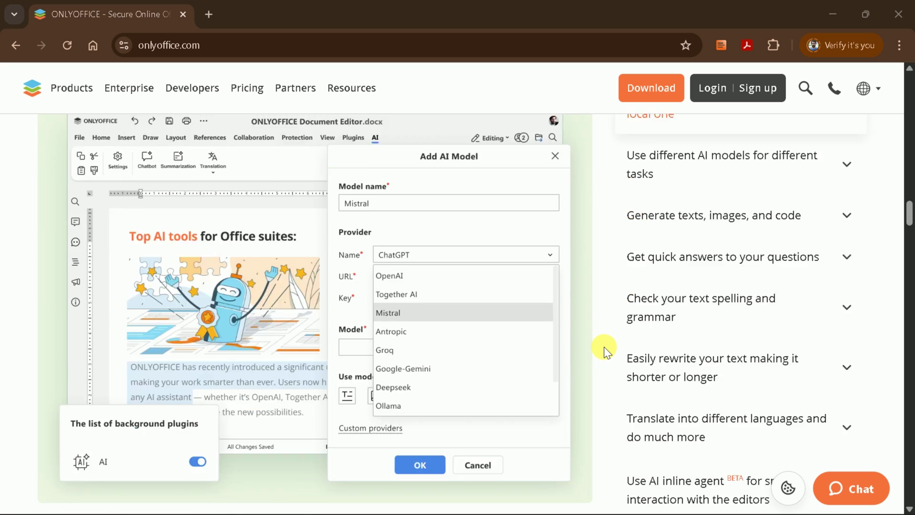
scroll(604, 346, "down", 3)
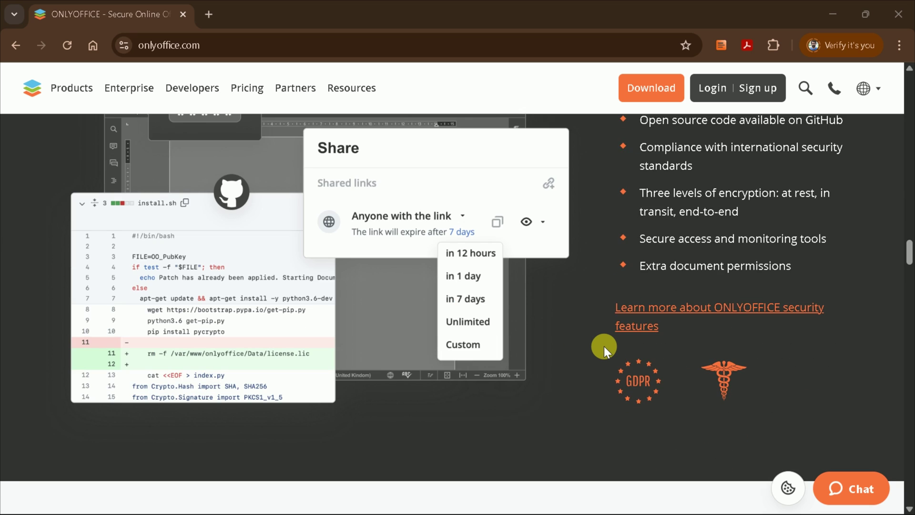
scroll(604, 345, "up", 3)
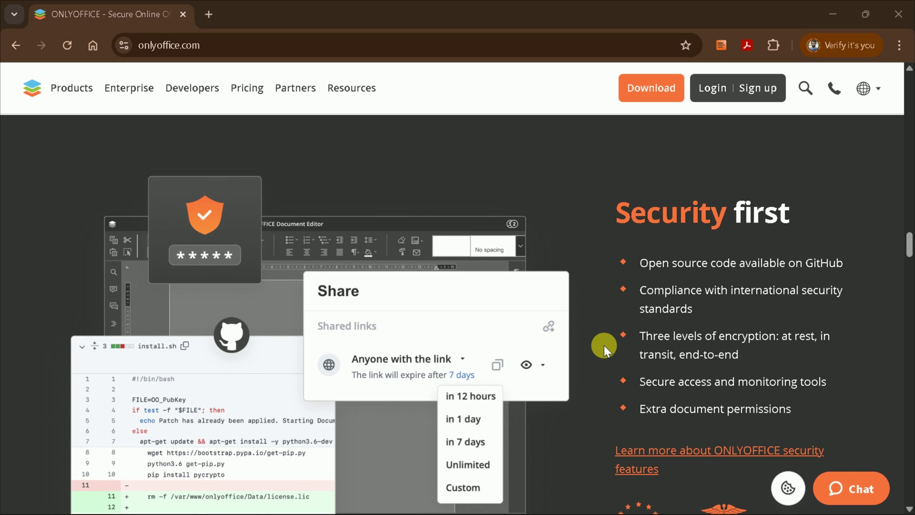
scroll(604, 345, "down", 10)
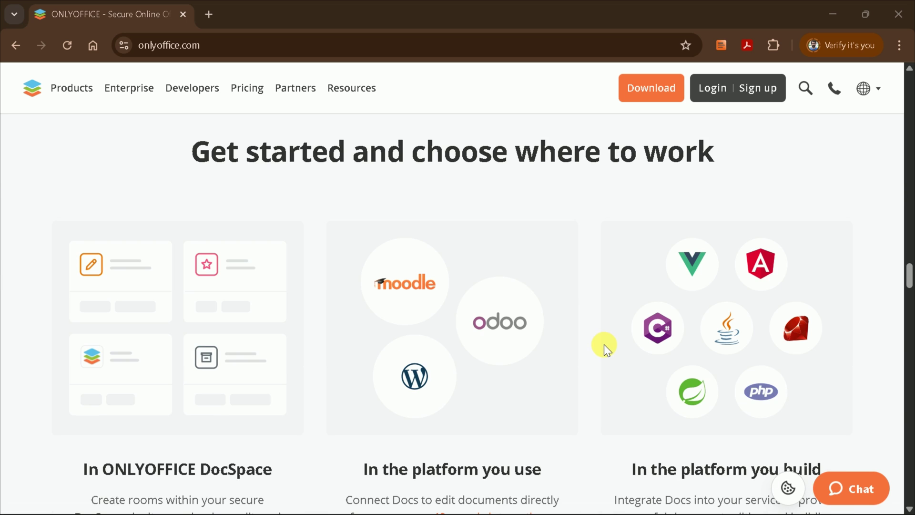
scroll(620, 329, "up", 20)
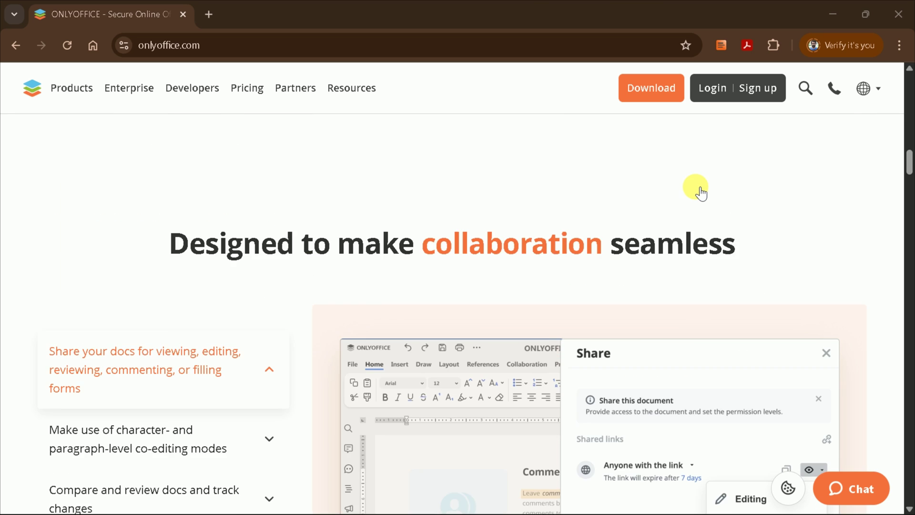
scroll(700, 191, "up", 15)
- Download the ONLYOFFICE Desktop Editors online installer for Windows and check the download's progress
left_click(645, 135)
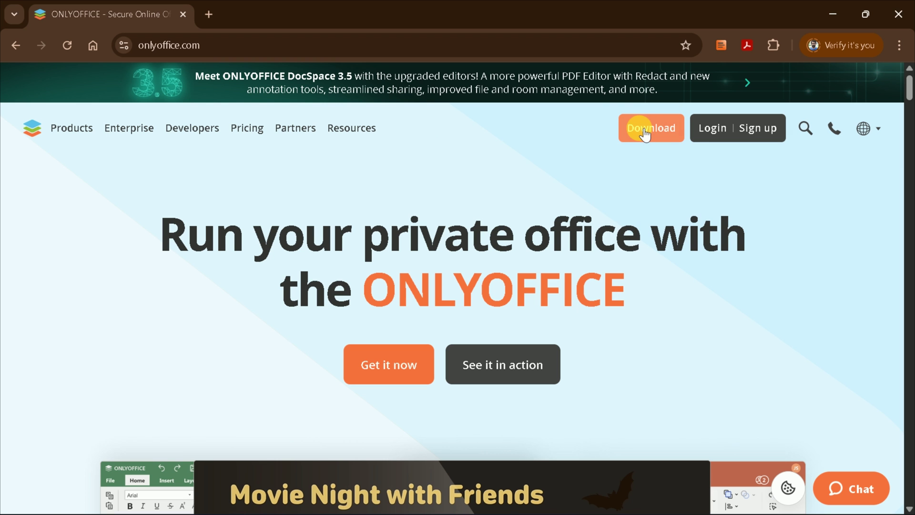
mouse_move(649, 137)
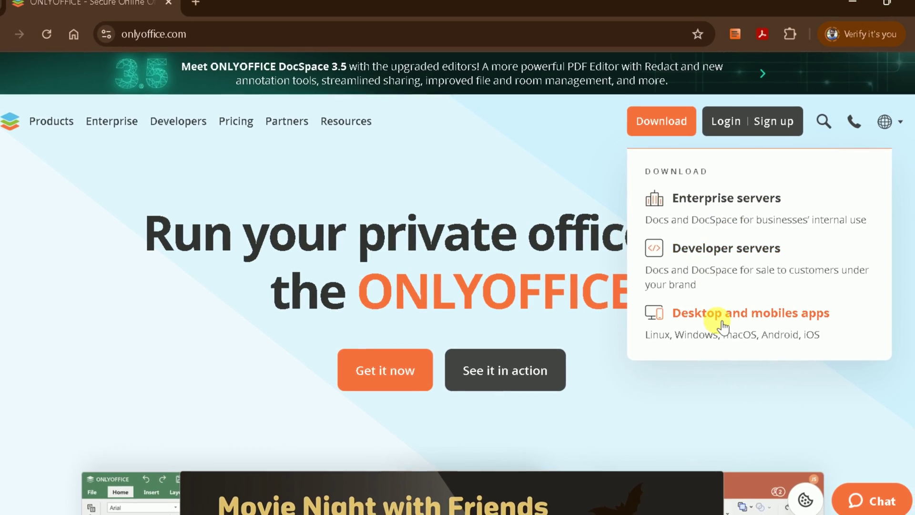
left_click(692, 322)
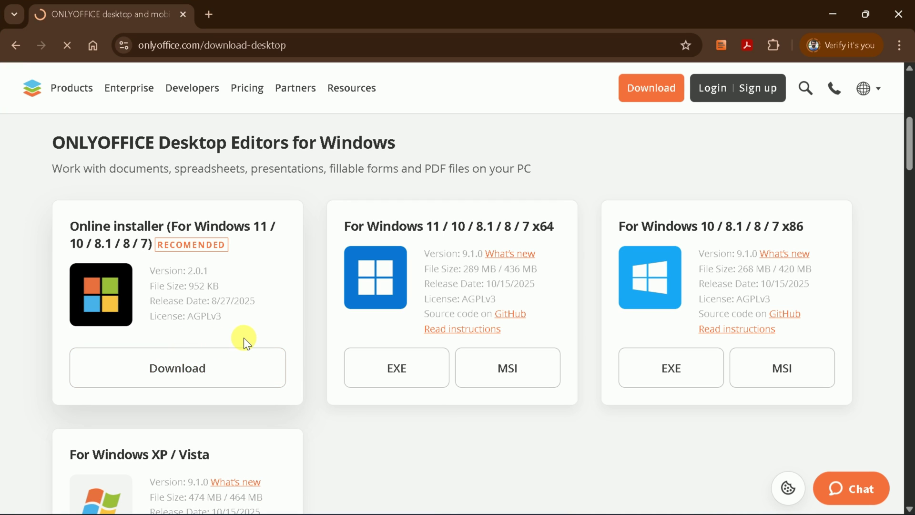
left_click(784, 46)
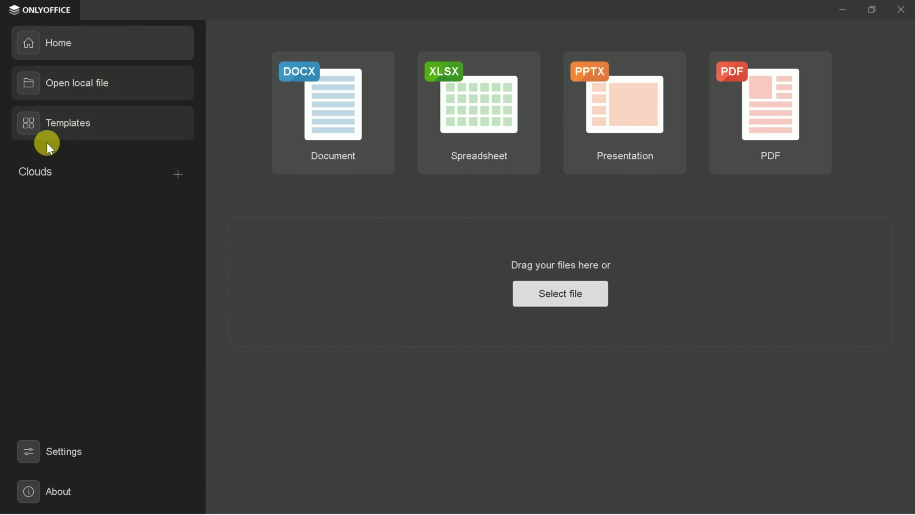
- Browse the document, spreadsheet, presentation and PDF templates
left_click(61, 135)
scroll(481, 222, "down", 12)
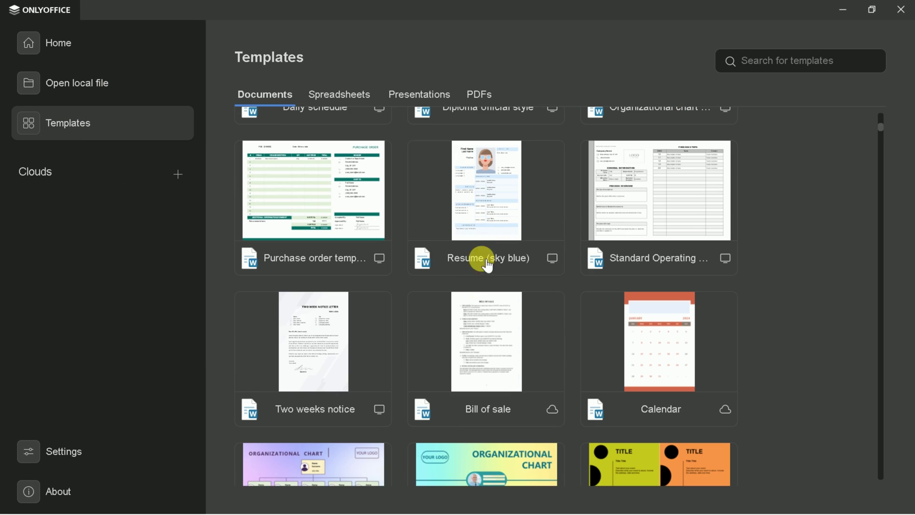
scroll(500, 313, "up", 5)
scroll(531, 359, "up", 5)
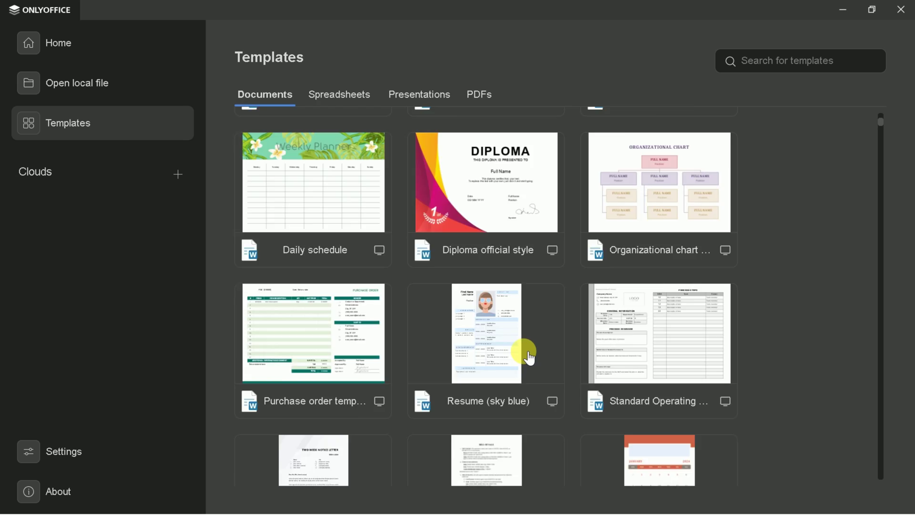
left_click(333, 95)
left_click(416, 88)
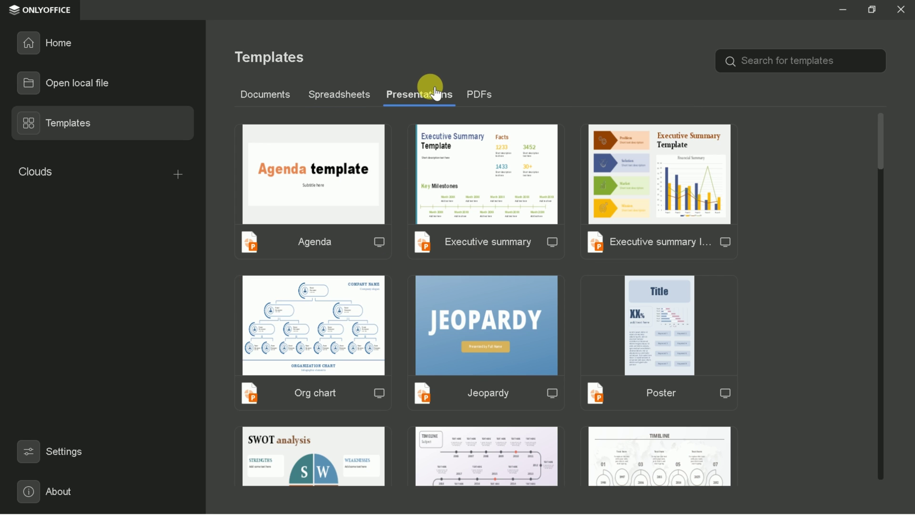
left_click(481, 94)
left_click(284, 107)
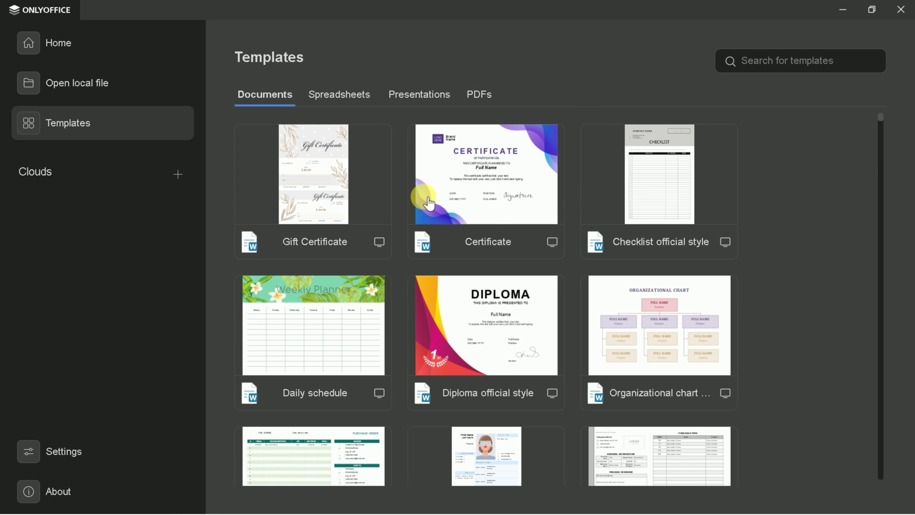
- Open AI influence.docx from the Downloads folder
left_click(96, 57)
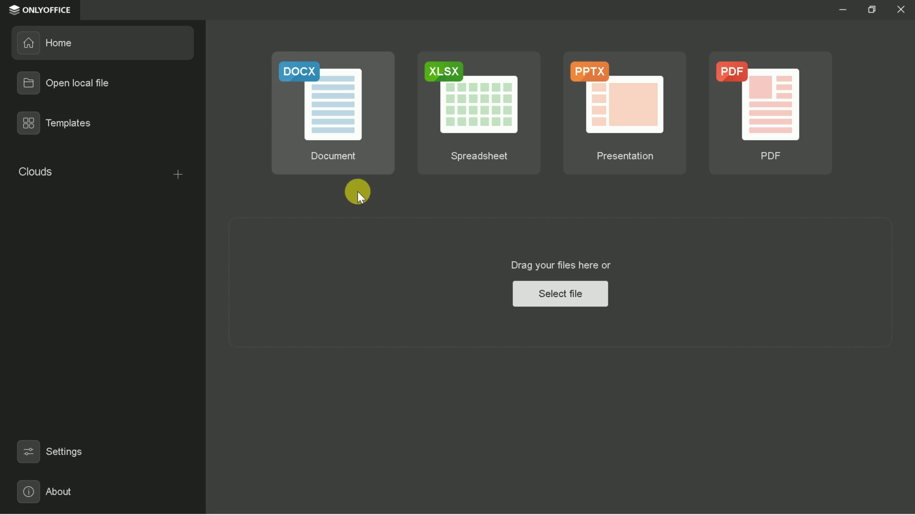
left_click(545, 301)
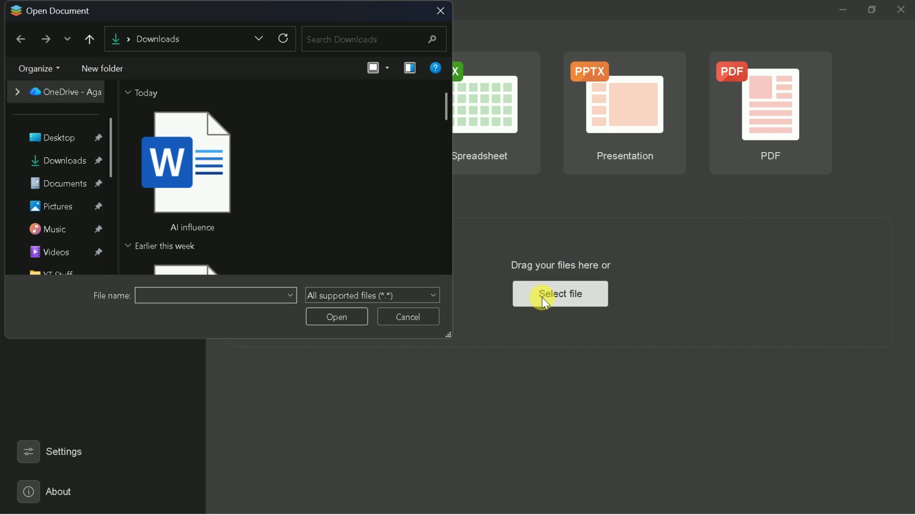
left_click(215, 186)
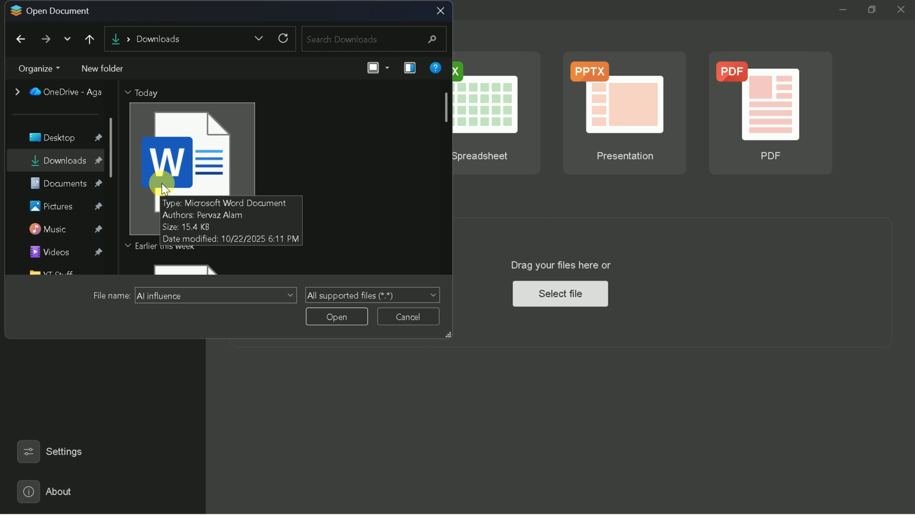
left_click(324, 320)
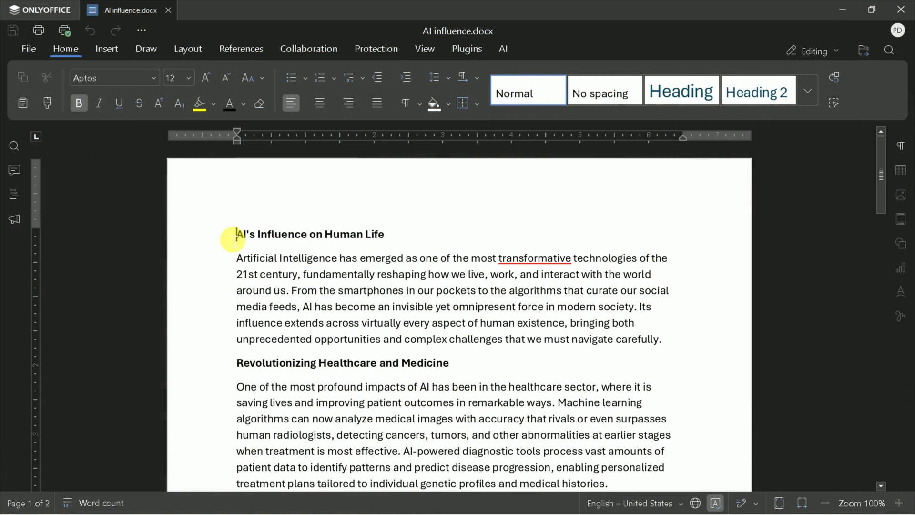
- Select all text and change its font from Aptos to Times New Roman
scroll(407, 291, "down", 15)
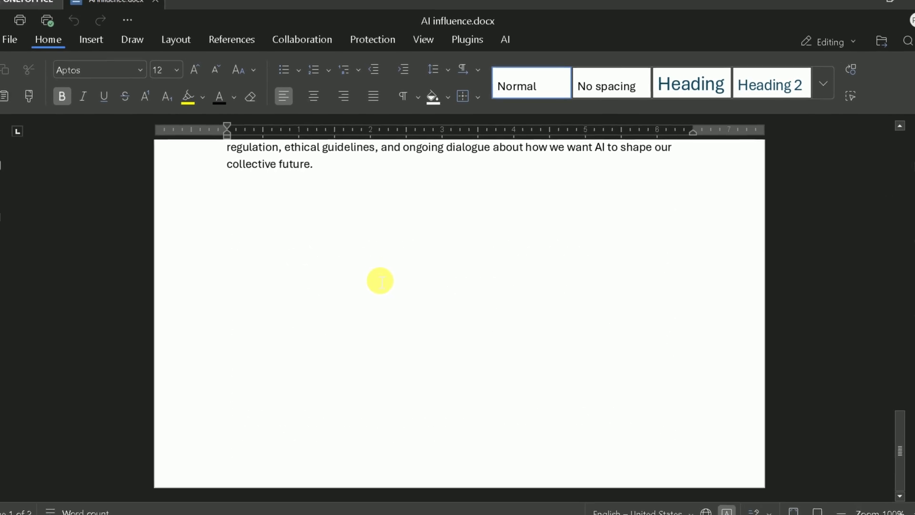
scroll(380, 280, "up", 15)
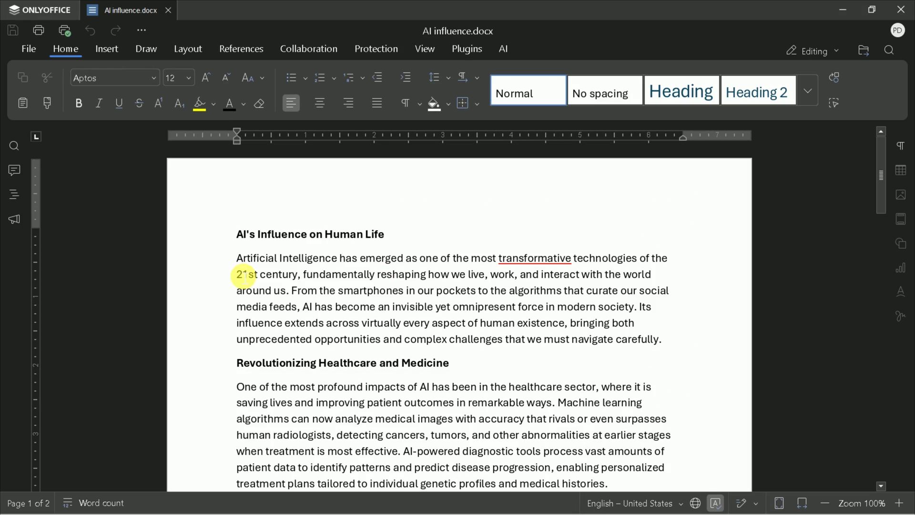
key("ctrl+a")
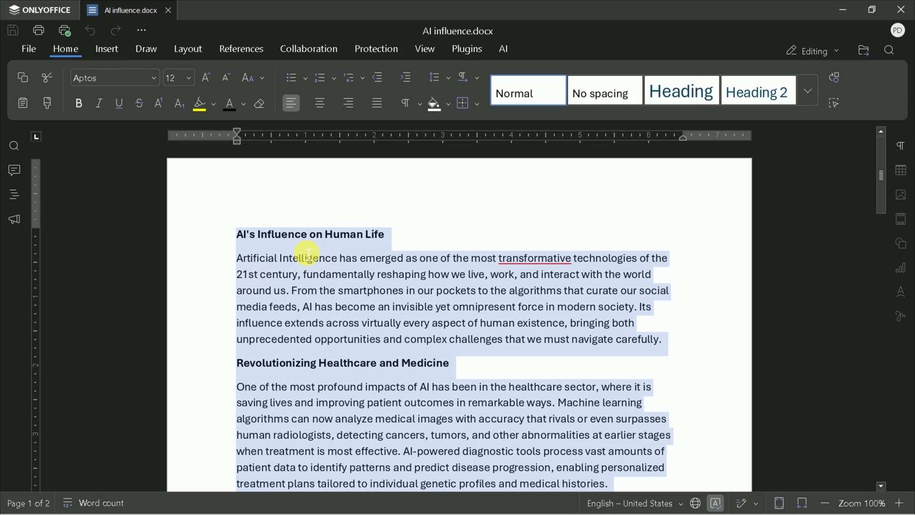
left_click(162, 84)
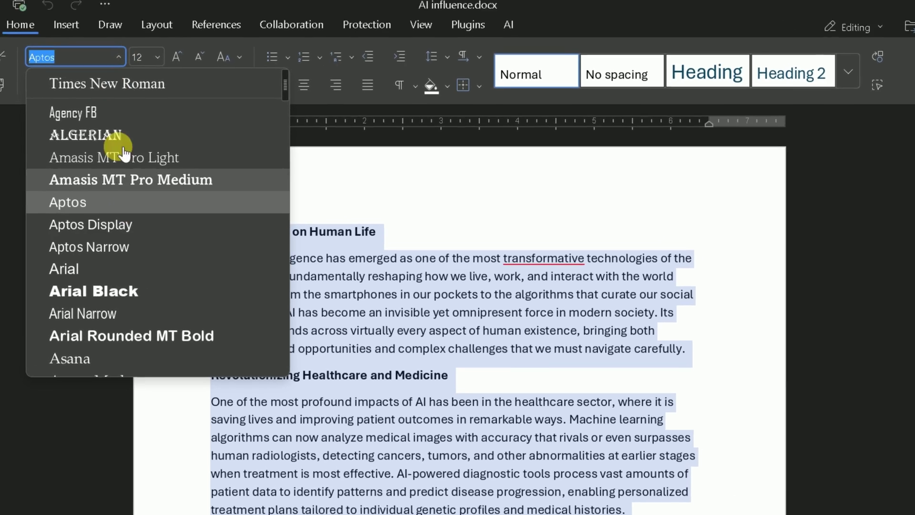
scroll(143, 181, "down", 15)
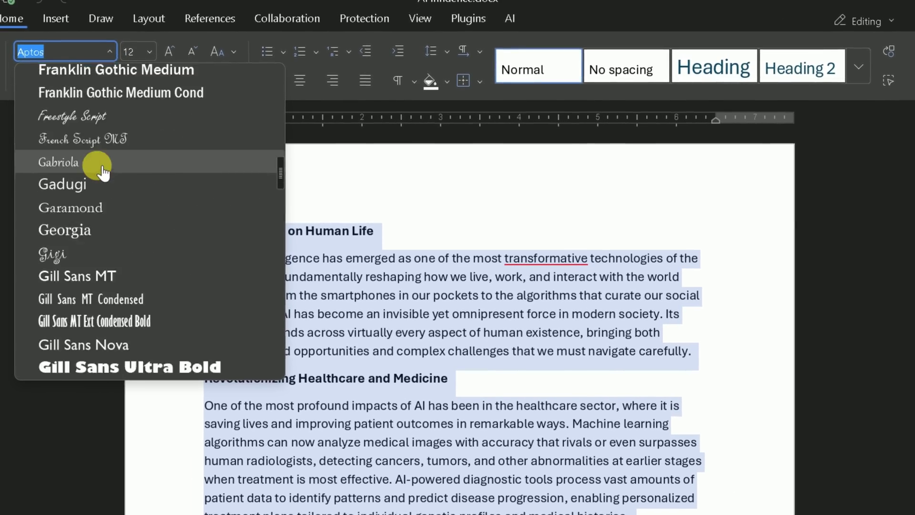
scroll(102, 173, "down", 15)
scroll(120, 243, "up", 20)
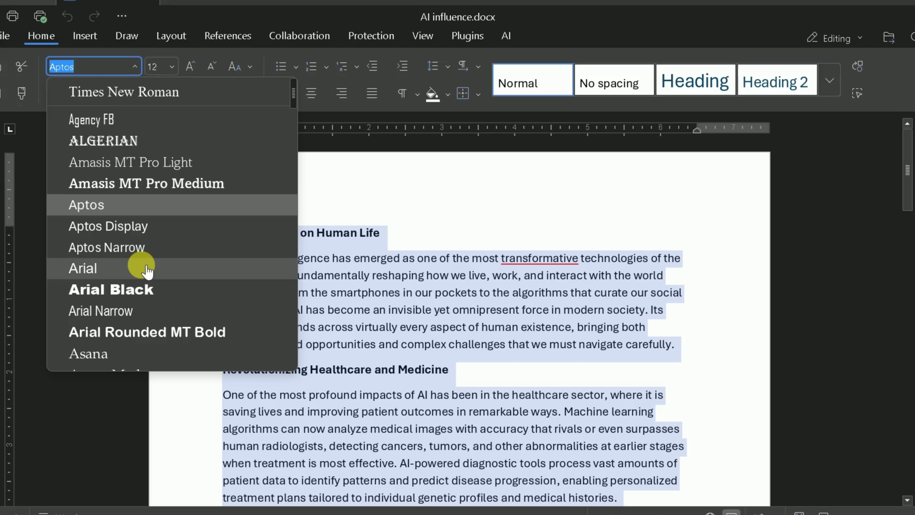
left_click(157, 92)
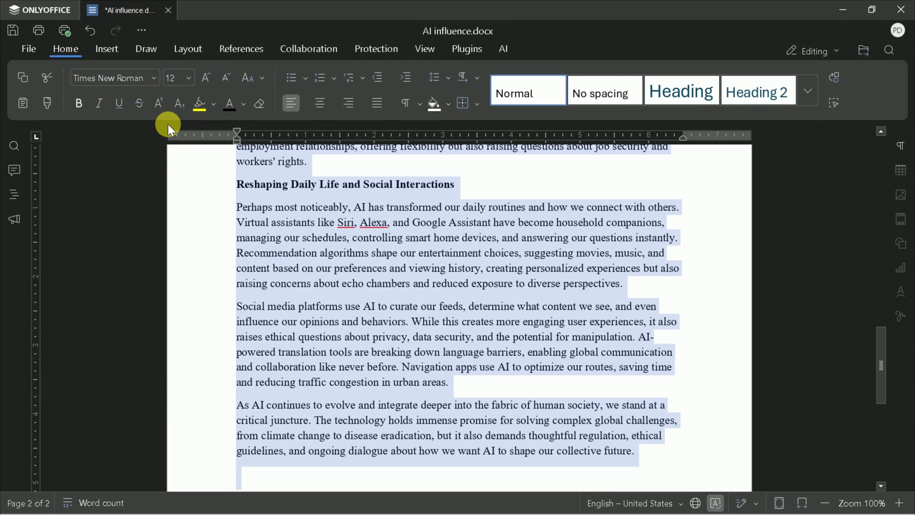
scroll(451, 274, "up", 20)
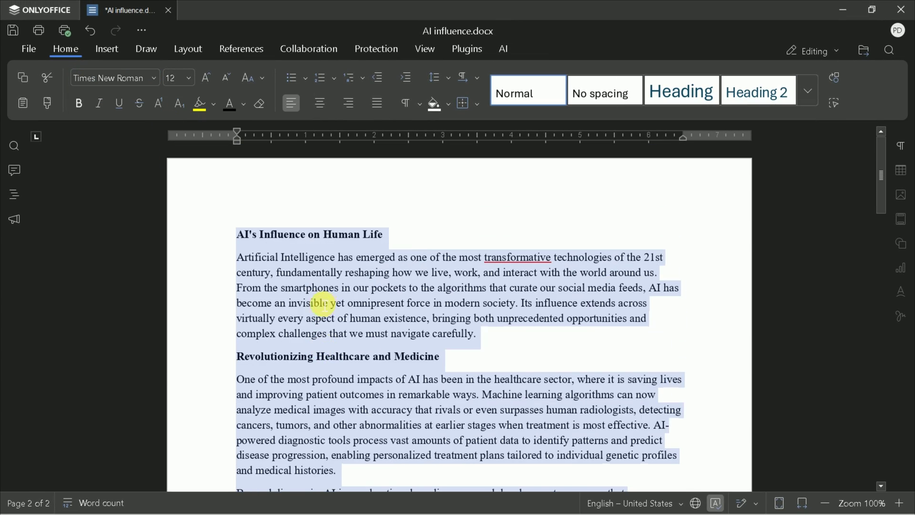
left_click(417, 241)
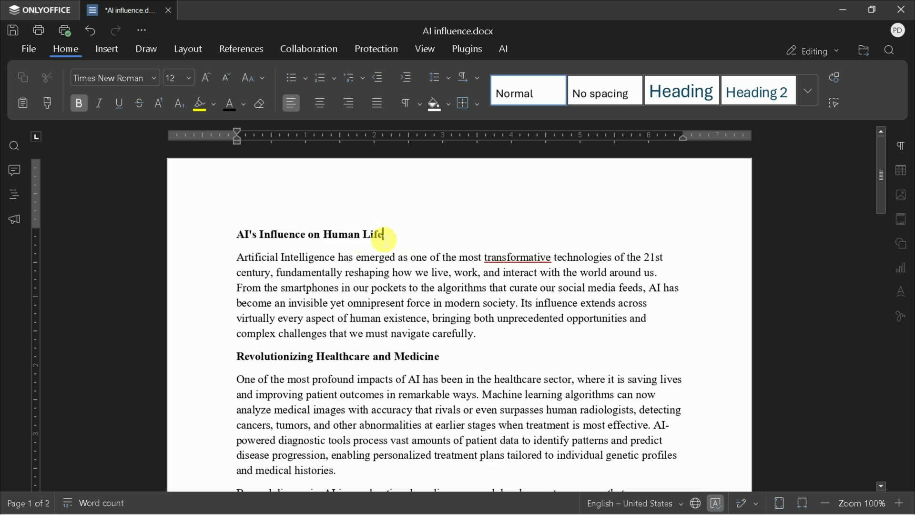
- Set 'AI's Influence on Human Life' and 'Revolutionizing Healthcare and Medicine' to 14 pt, leaving them non-italic
left_click_drag(384, 235, 253, 246)
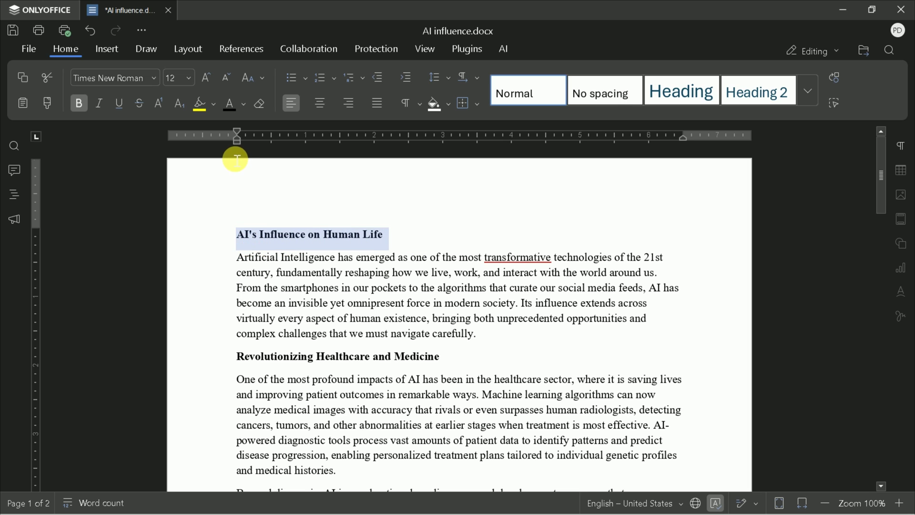
left_click(193, 83)
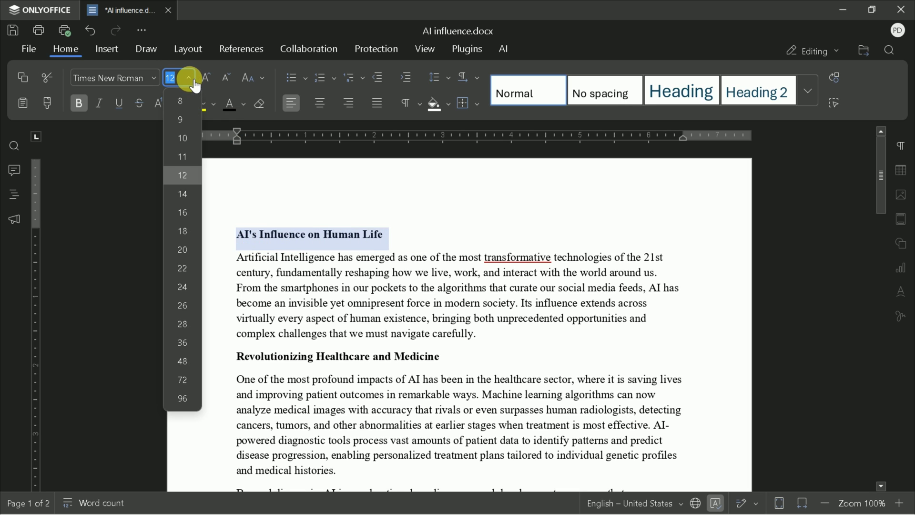
left_click(183, 194)
left_click(466, 359)
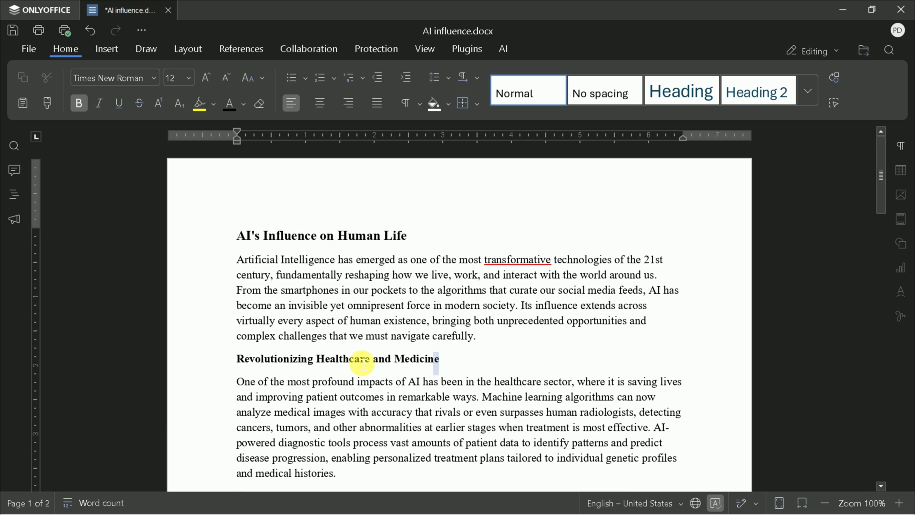
left_click(224, 361, "shift")
left_click(192, 83)
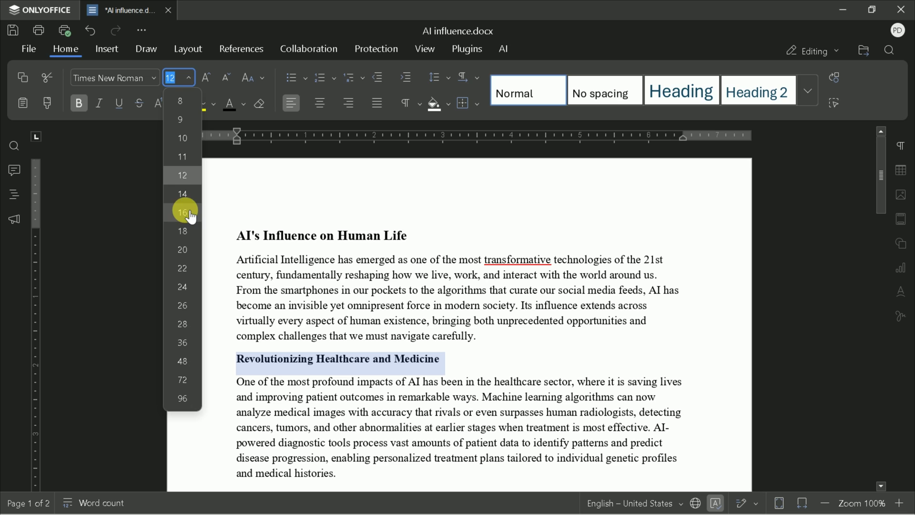
left_click(184, 194)
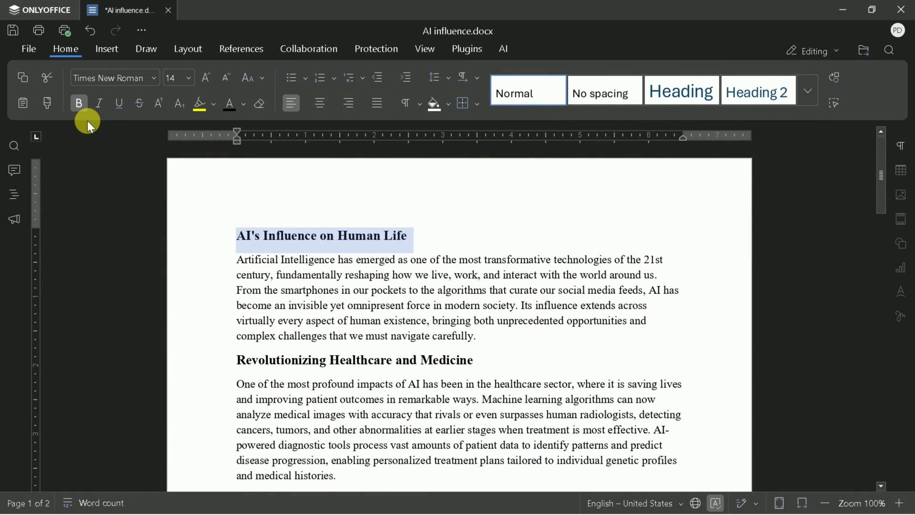
left_click(100, 104)
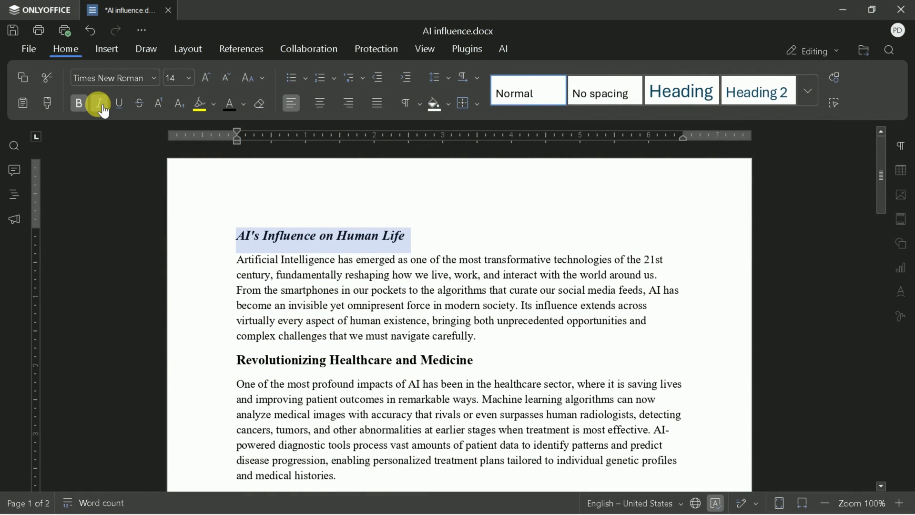
left_click(101, 104)
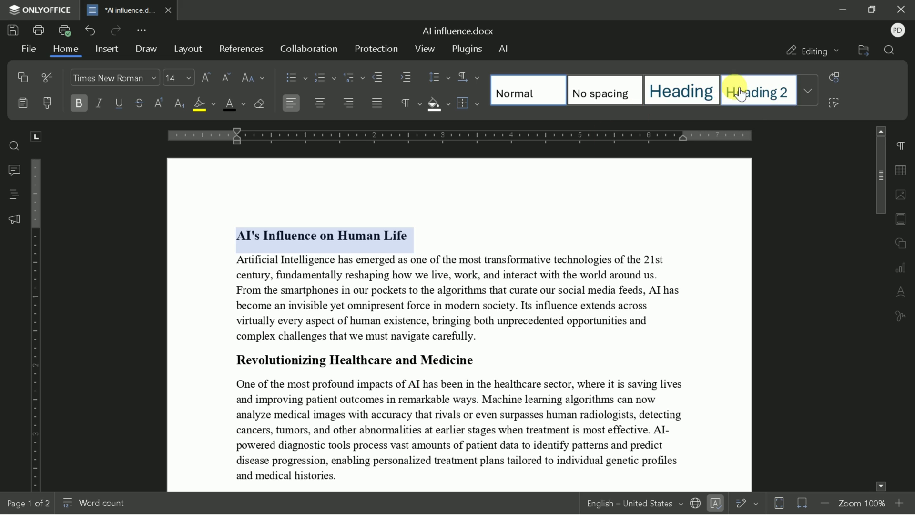
- Apply the Heading style to the title 'AI's Influence on Human Life'
left_click(808, 92)
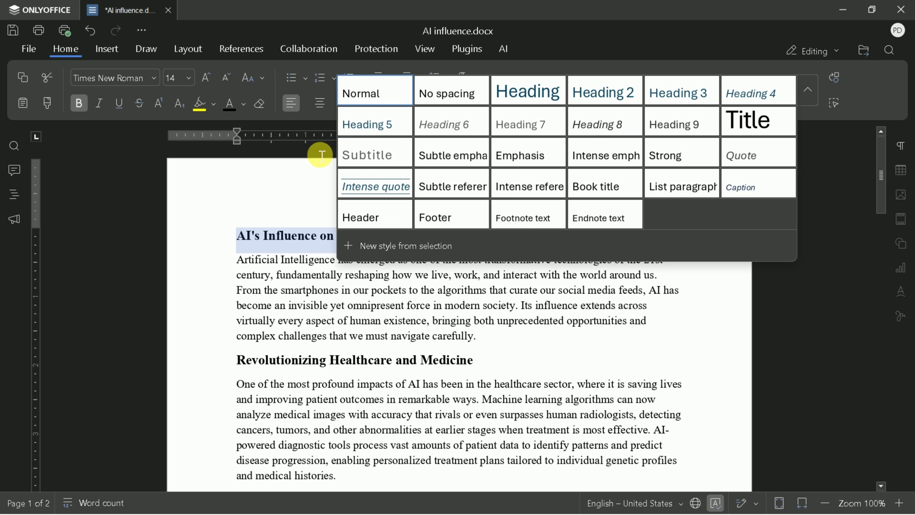
left_click(552, 94)
left_click(405, 269)
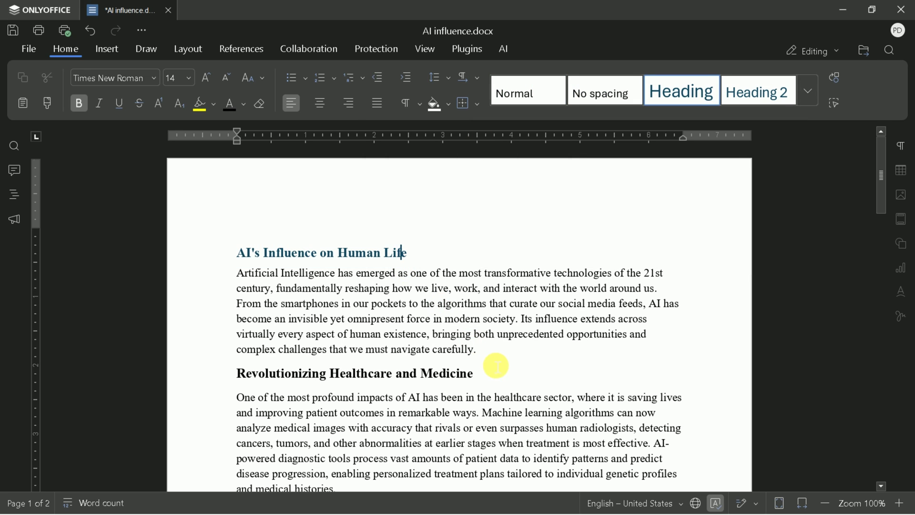
- Apply Heading 2 to the Healthcare, Work and Economy, and Daily Life section headings
left_click_drag(479, 377, 230, 381)
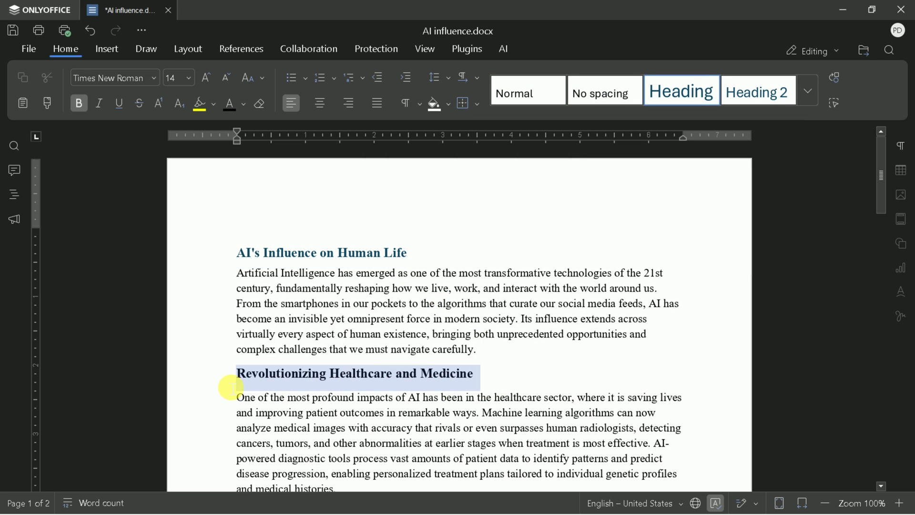
left_click(757, 94)
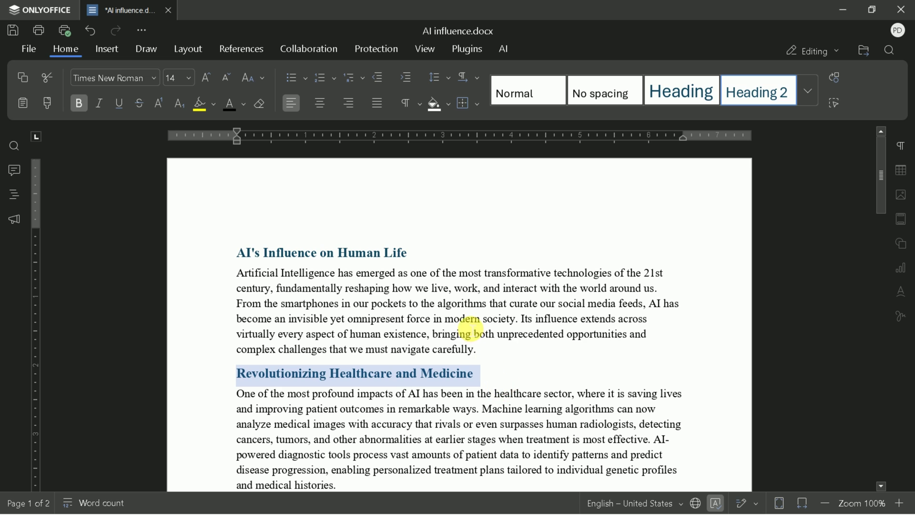
scroll(470, 329, "down", 4)
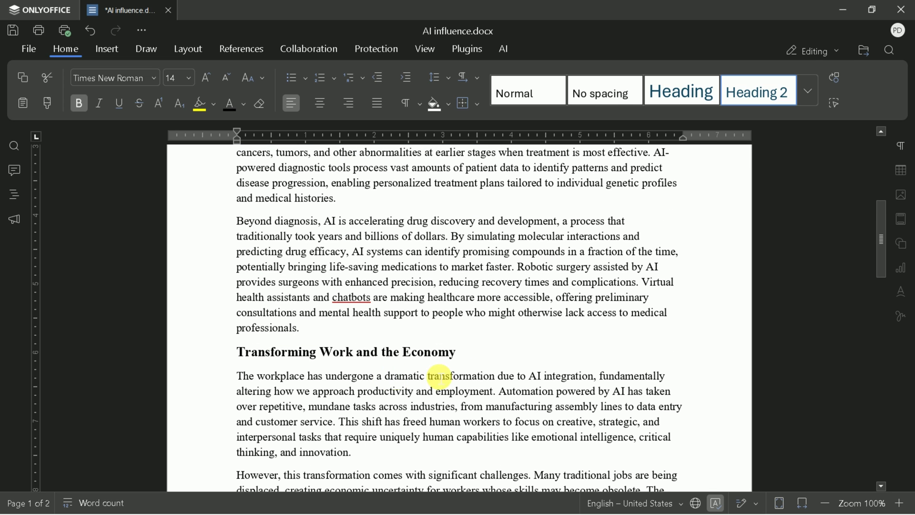
left_click_drag(458, 353, 275, 343)
left_click(744, 100)
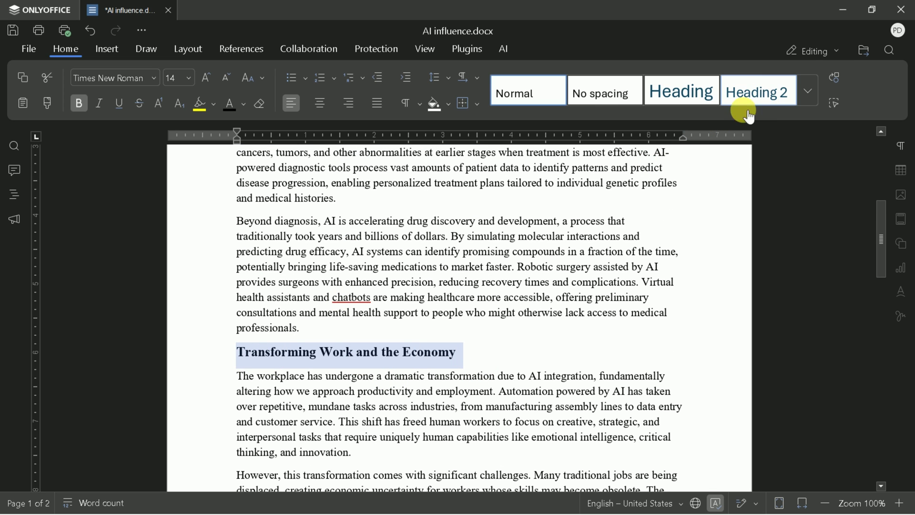
scroll(456, 362, "down", 10)
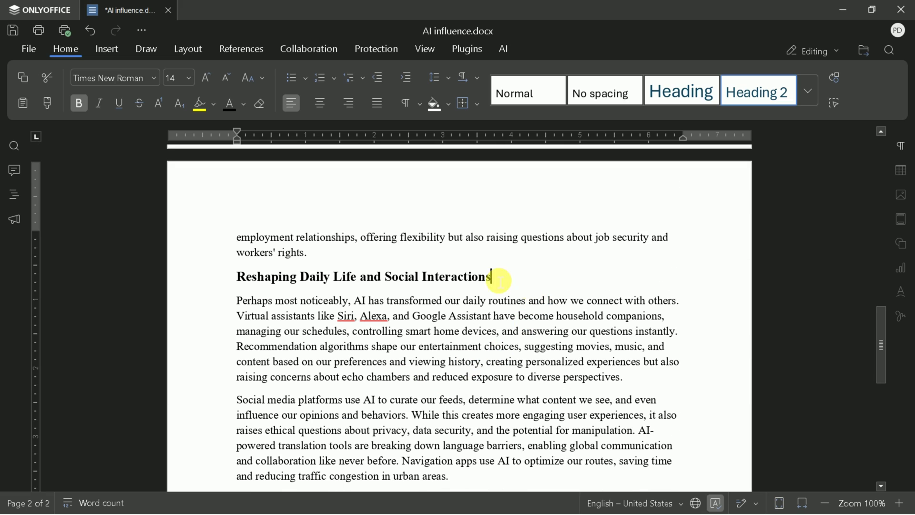
left_click_drag(496, 278, 222, 285)
left_click(761, 92)
scroll(524, 301, "down", 8)
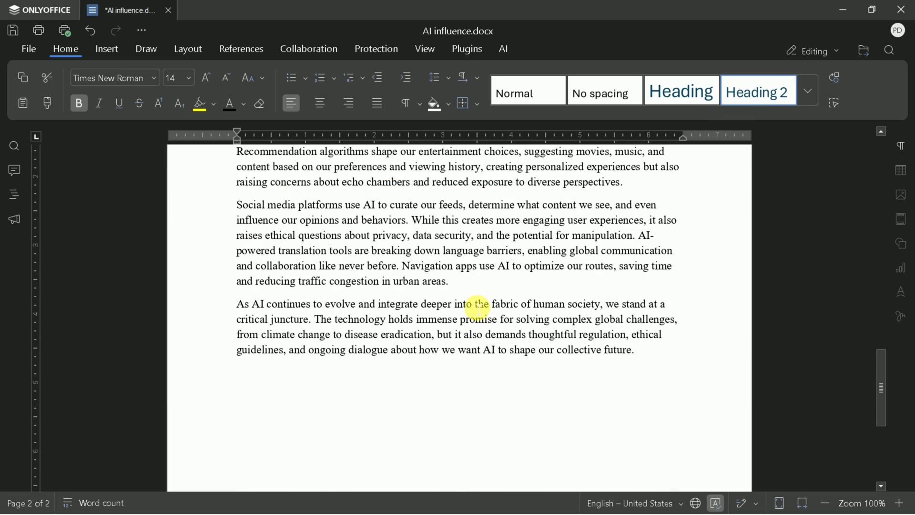
scroll(471, 345, "up", 20)
scroll(480, 340, "up", 2)
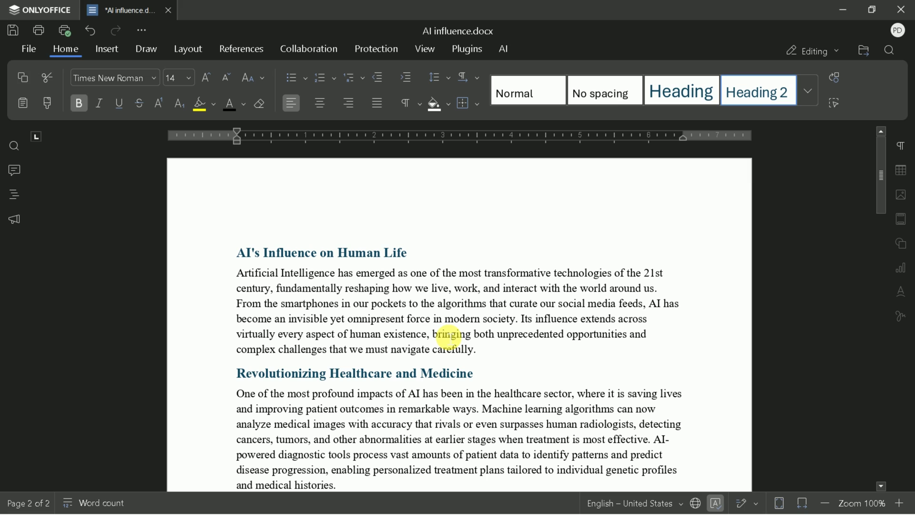
- Center the title 'AI's Influence on Human Life', after briefly trying right alignment
left_click(419, 334)
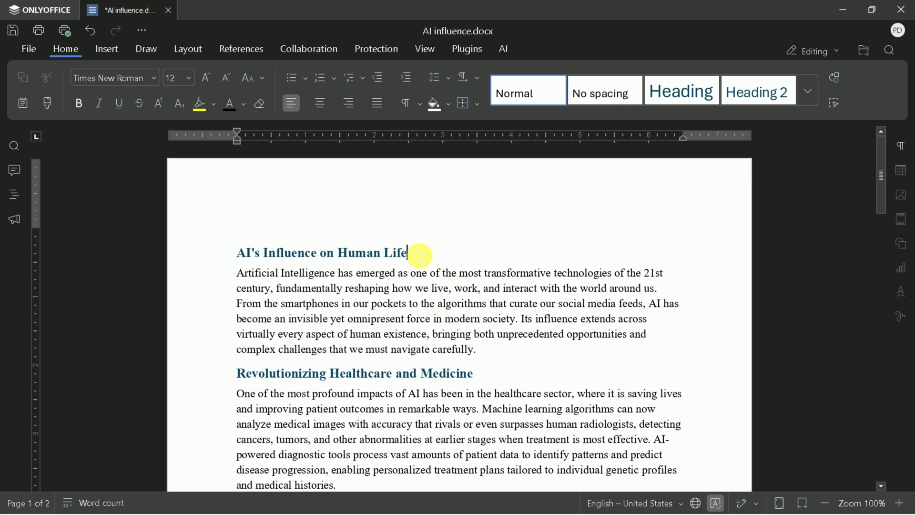
left_click_drag(414, 251, 238, 261)
left_click(315, 105)
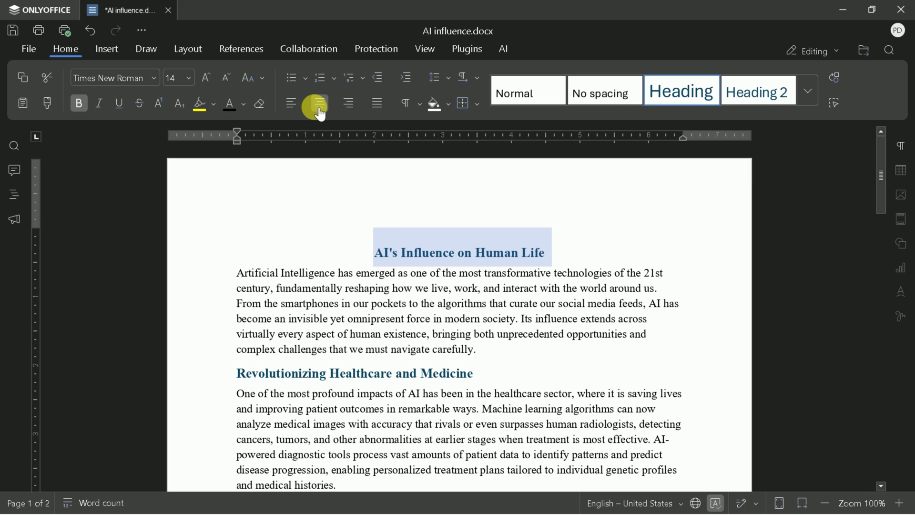
left_click(348, 104)
left_click(317, 104)
left_click(437, 324)
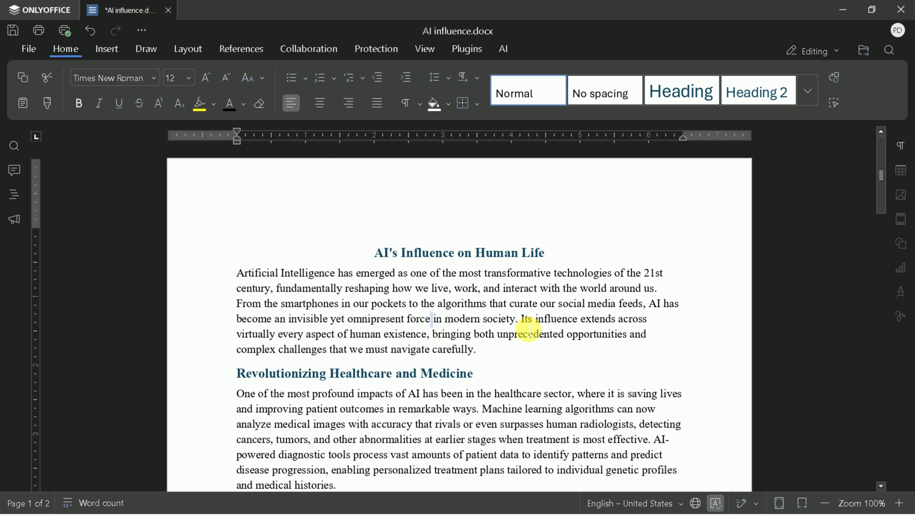
- Highlight the title in yellow, then undo the highlight with Ctrl+Z
scroll(515, 317, "down", 2)
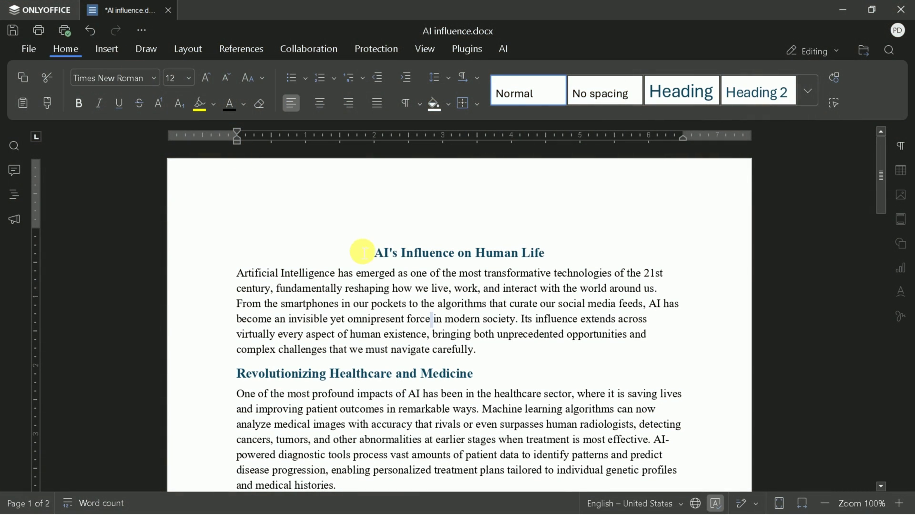
left_click_drag(379, 258, 551, 255)
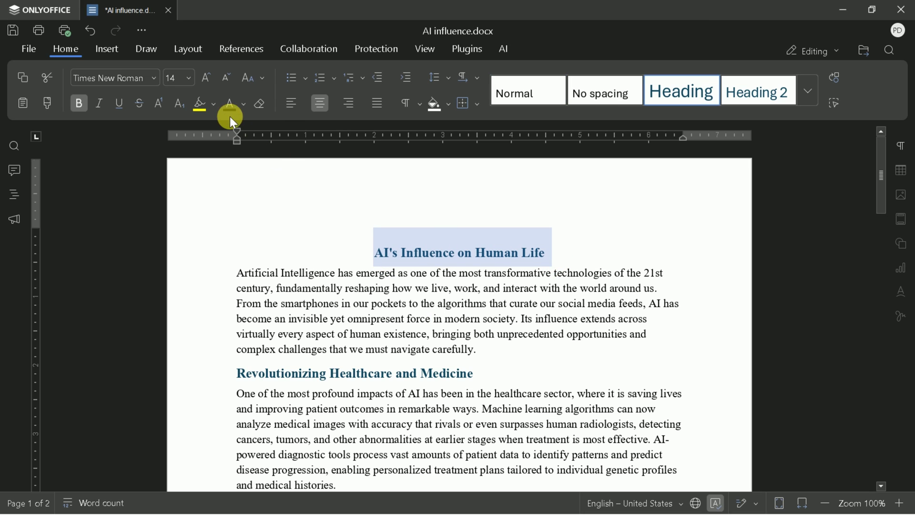
left_click(214, 104)
left_click(210, 129)
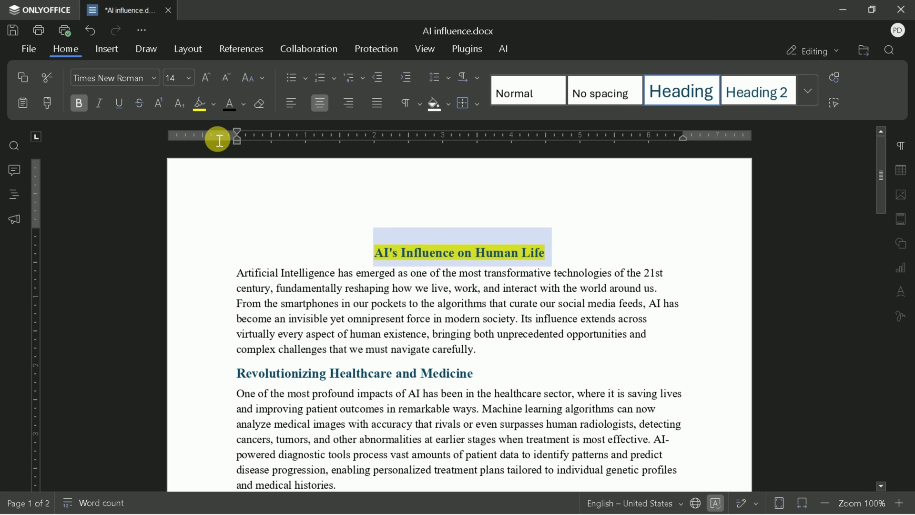
left_click(361, 219)
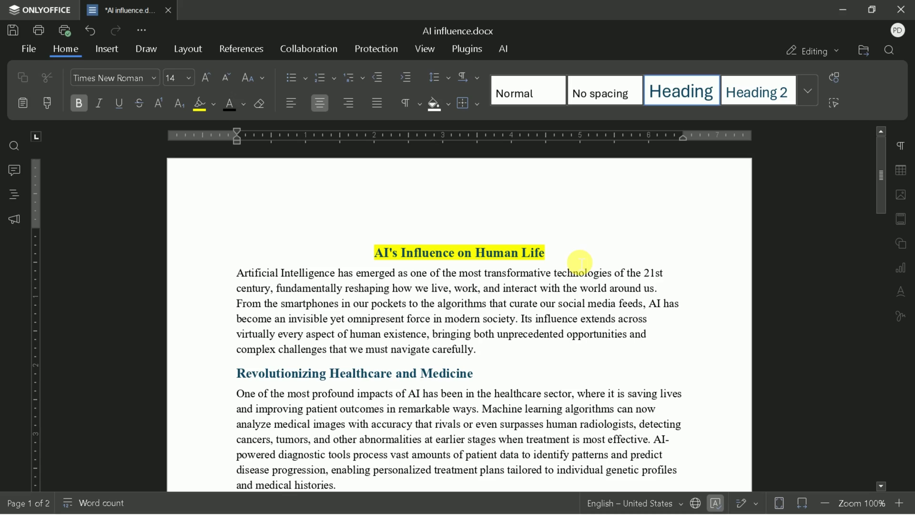
key("ctrl+z")
left_click(106, 49)
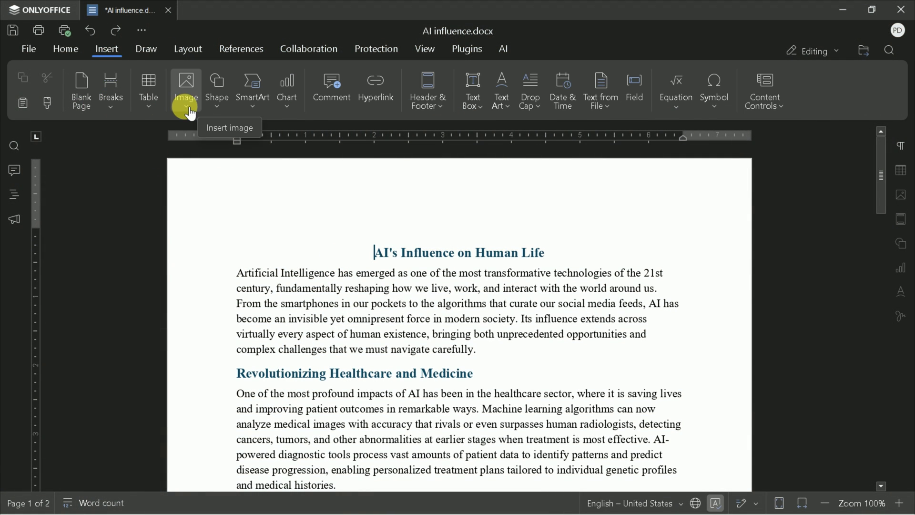
left_click(190, 113)
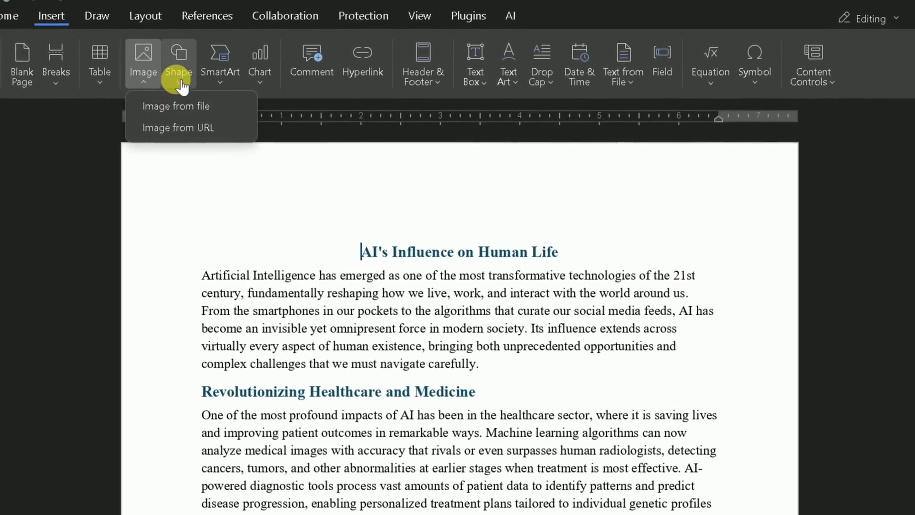
left_click(216, 88)
scroll(308, 374, "down", 5)
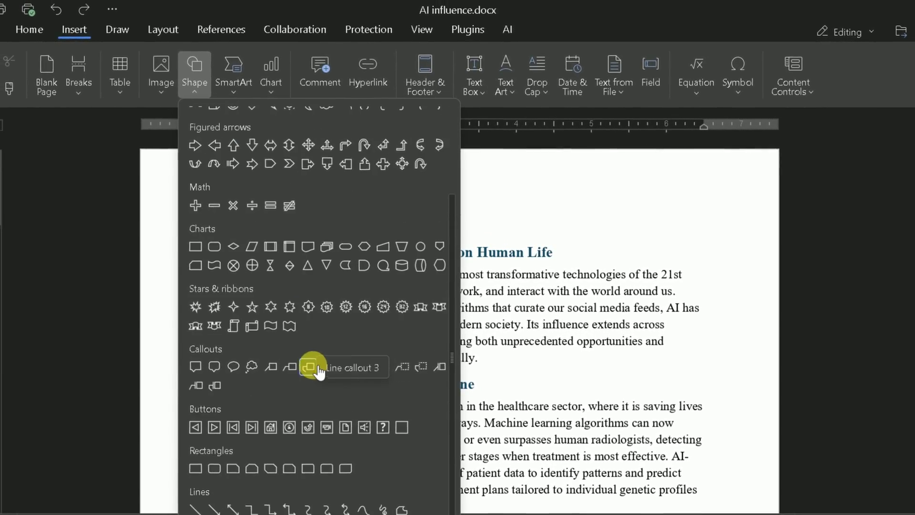
scroll(308, 374, "up", 5)
left_click(284, 104)
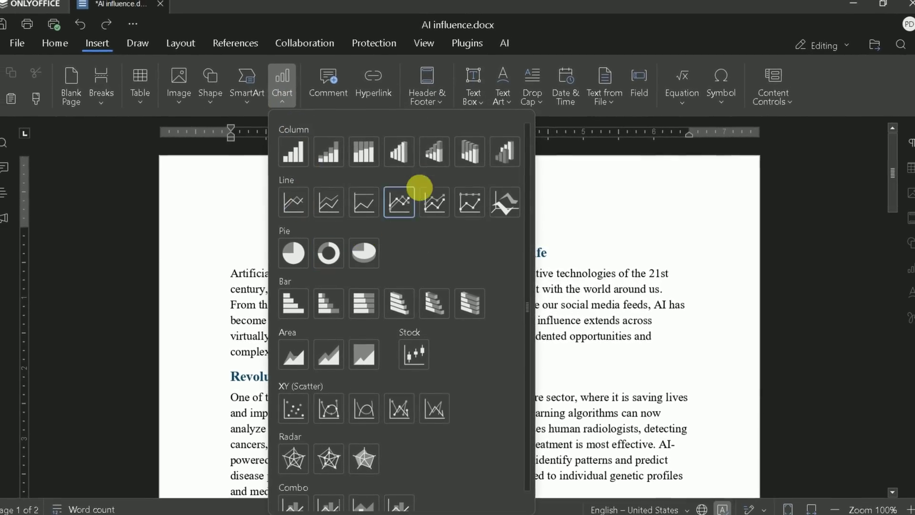
left_click(368, 247)
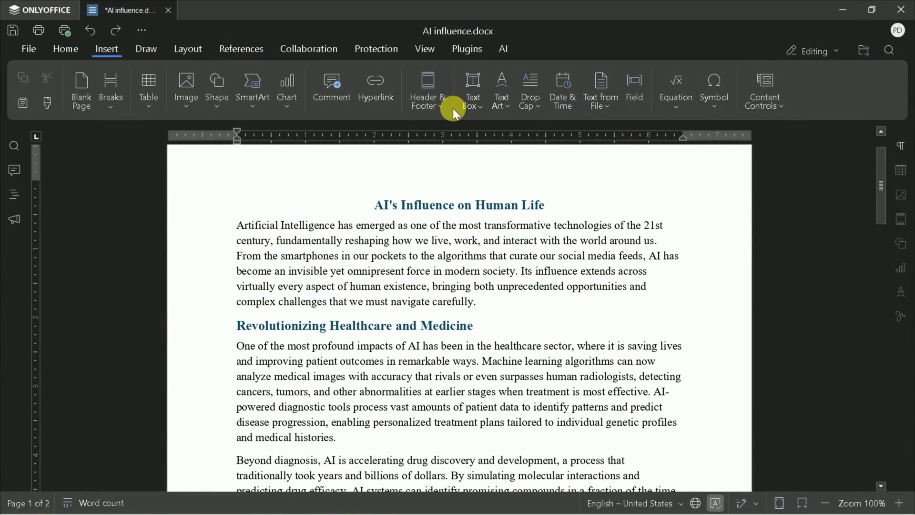
- Add a page header reading 'AI's Influence' and return to the body text
left_click(442, 115)
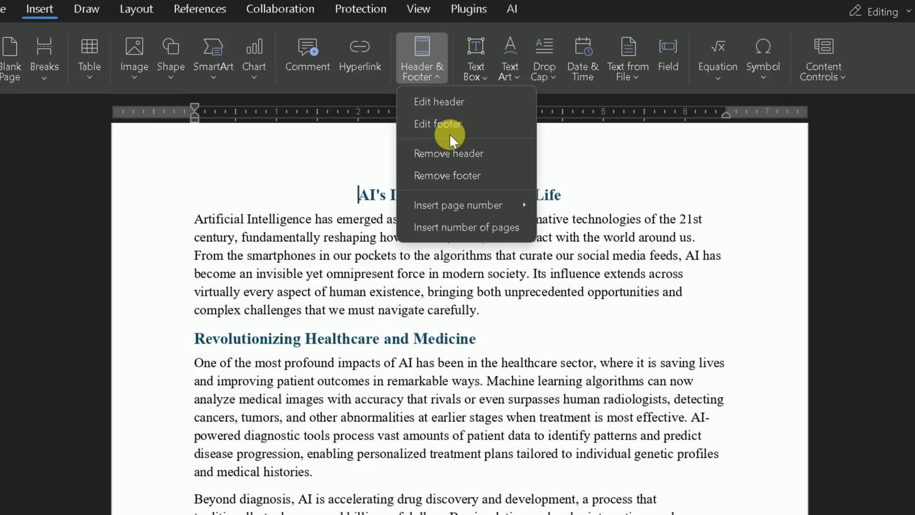
left_click(459, 113)
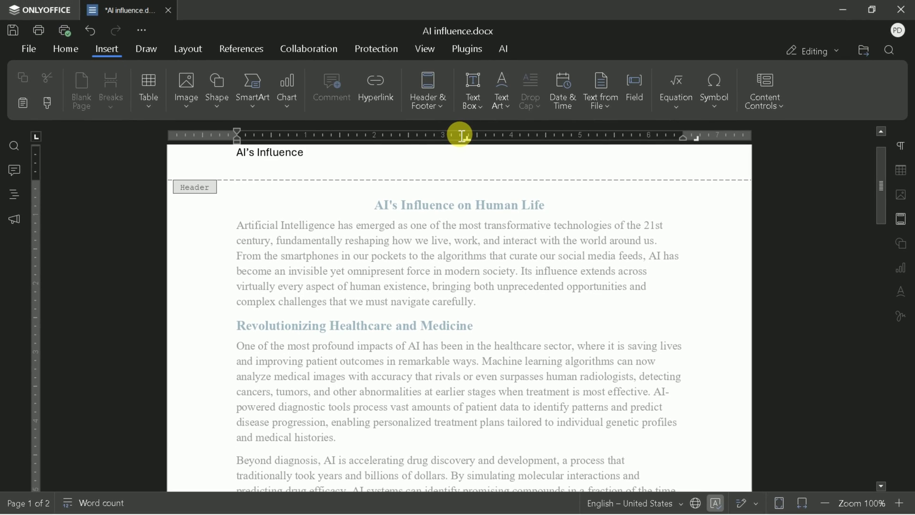
key("Escape")
scroll(466, 310, "down", 10)
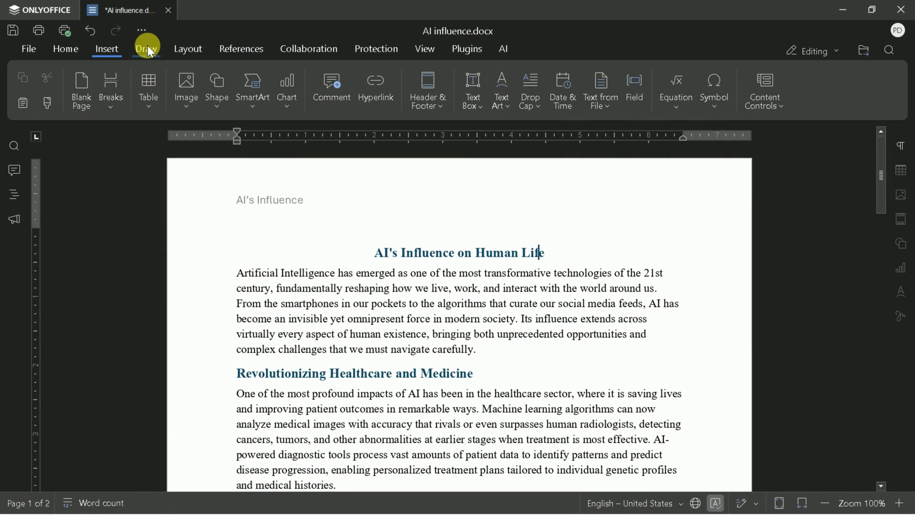
- Look over the Draw tools and Layout margin and orientation presets, keeping Normal portrait pages
left_click(149, 49)
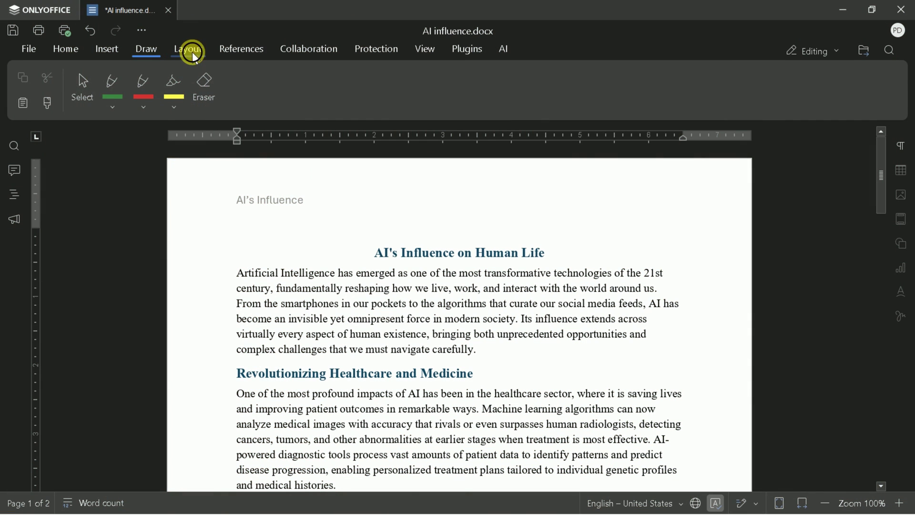
left_click(190, 50)
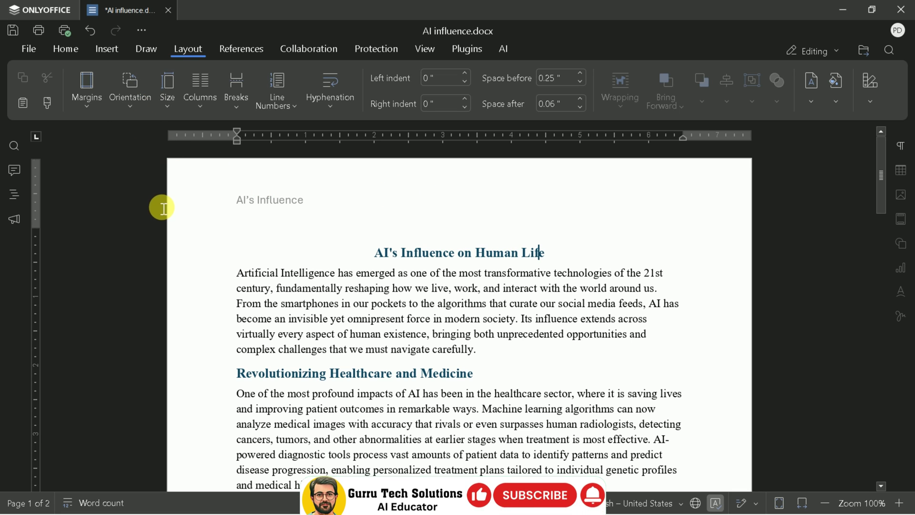
left_click(98, 109)
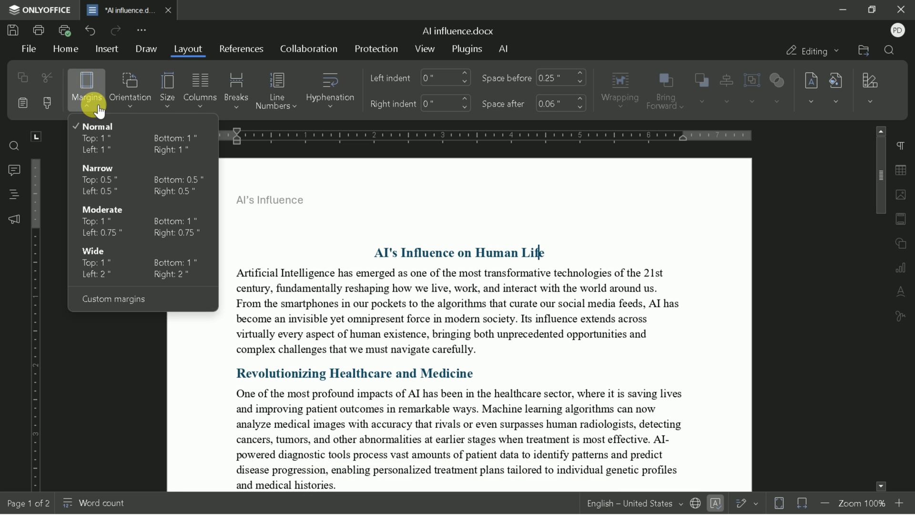
left_click(134, 111)
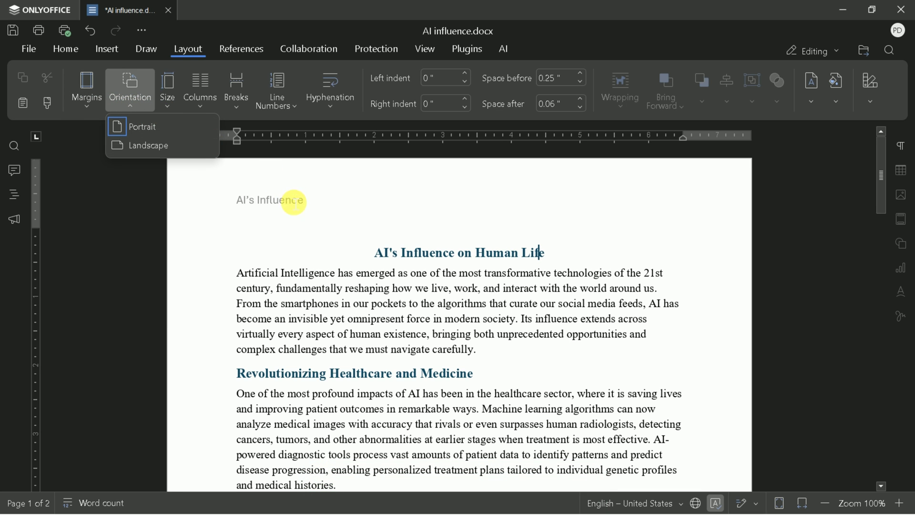
key("Escape")
left_click(240, 53)
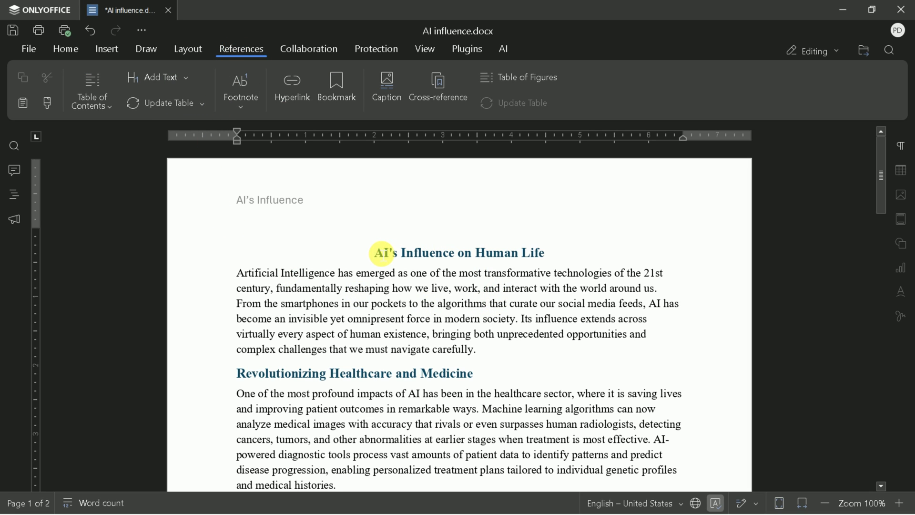
- Insert a table of contents with dotted leaders and page numbers above the title
left_click(96, 113)
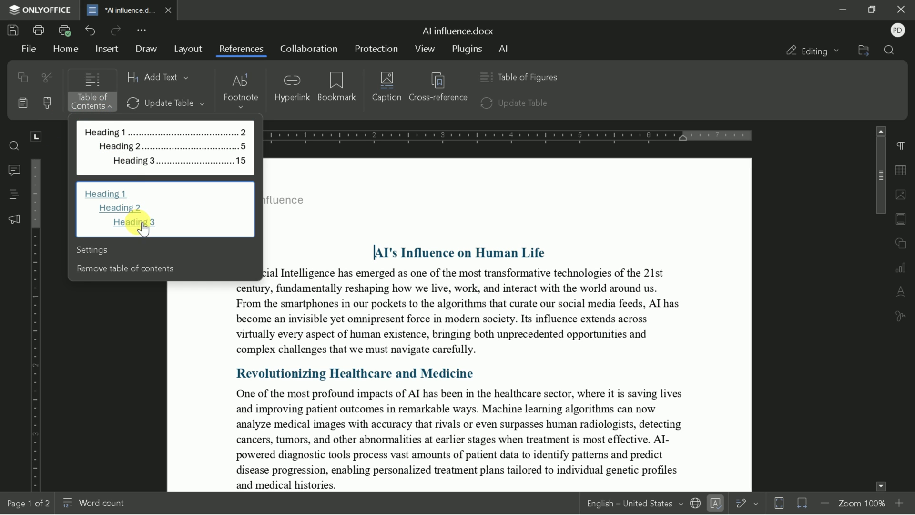
left_click(125, 142)
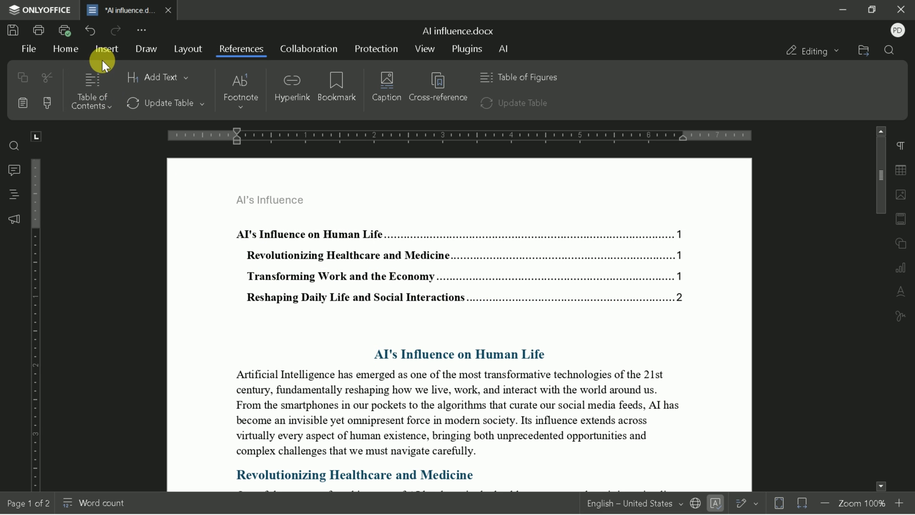
- Undo the table of contents and comment 'Need improvement' on the title
left_click(84, 36)
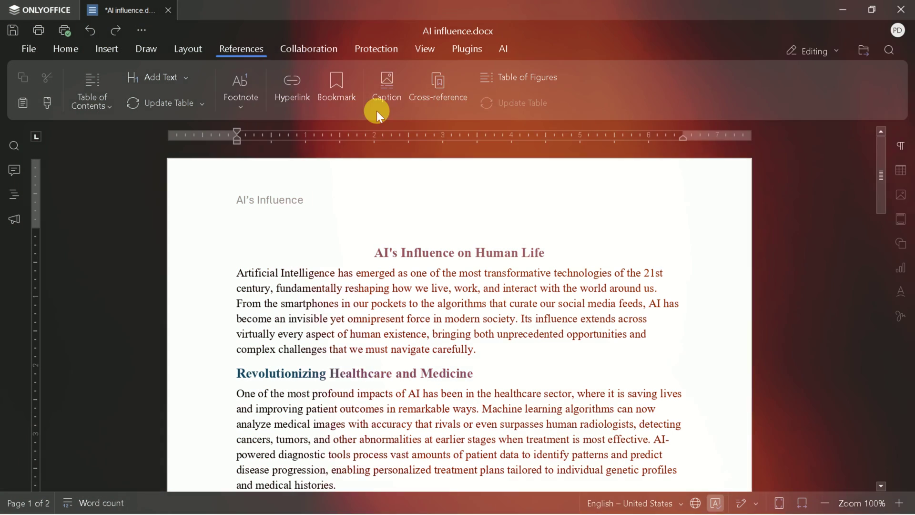
left_click(310, 48)
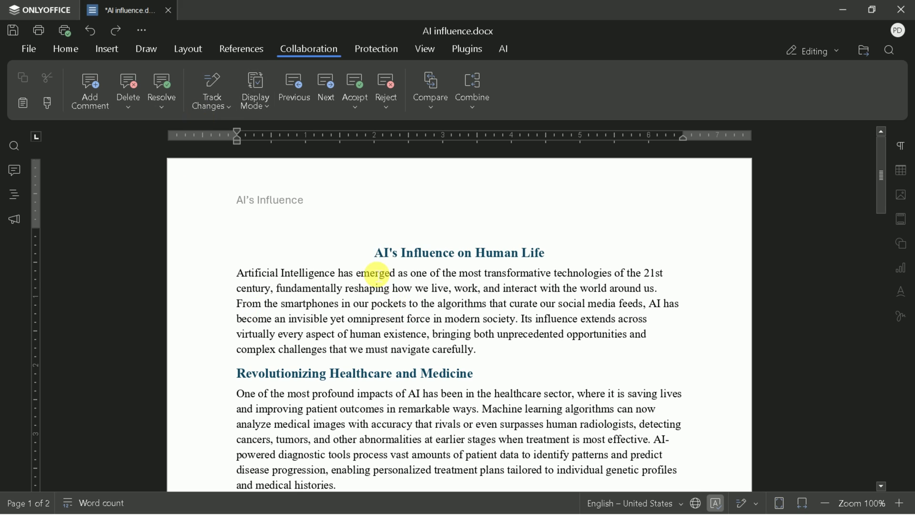
left_click_drag(373, 254, 549, 264)
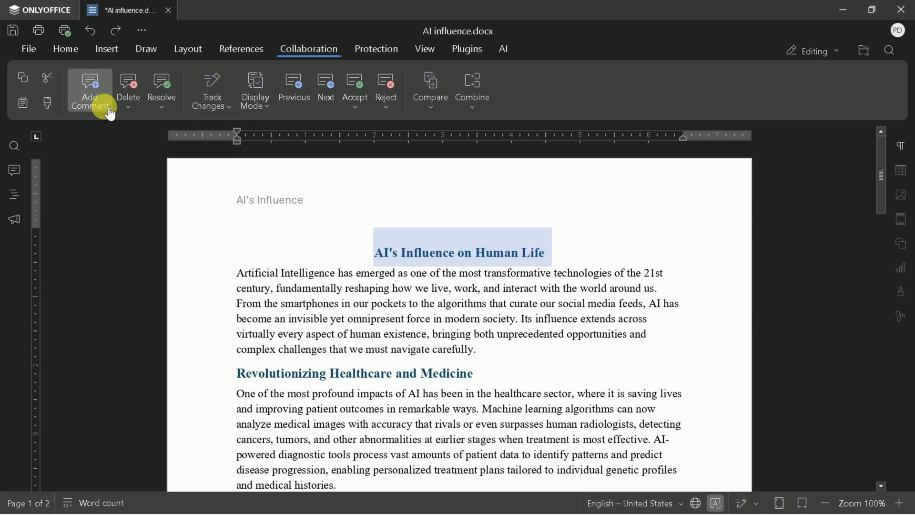
left_click(91, 93)
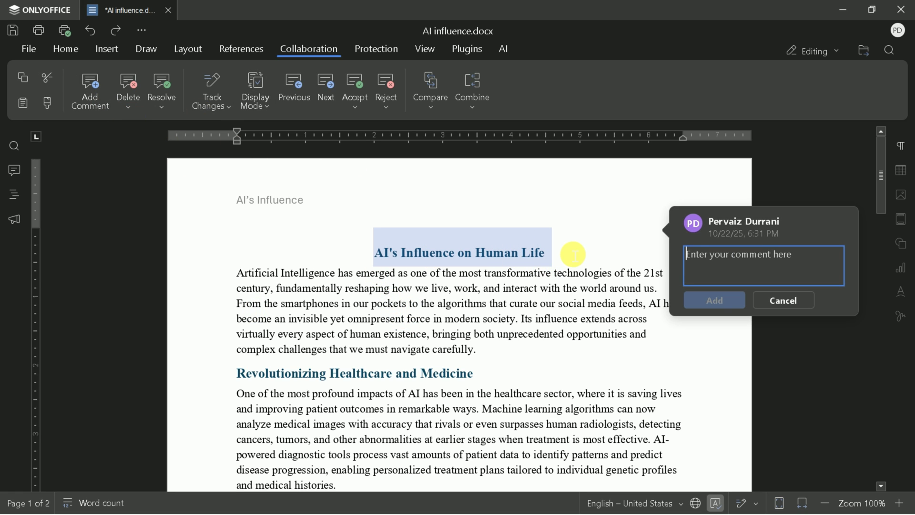
type("Need improvement")
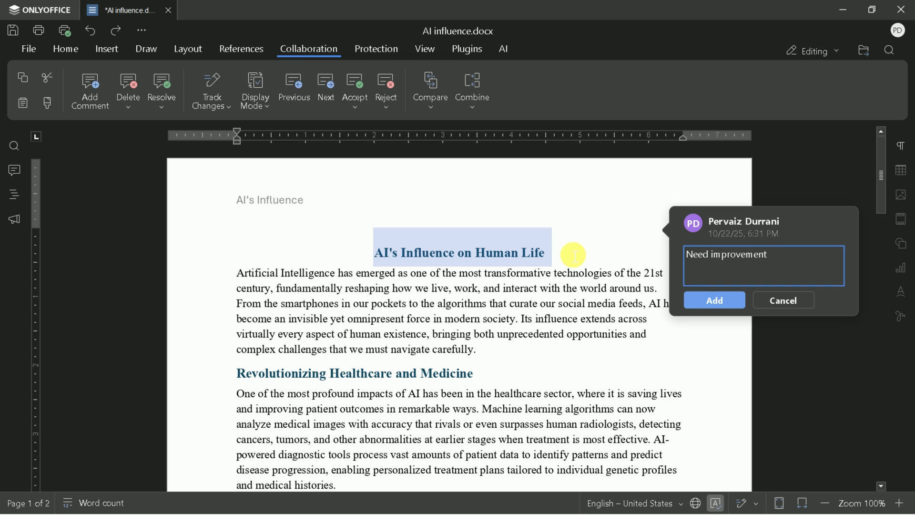
left_click(713, 300)
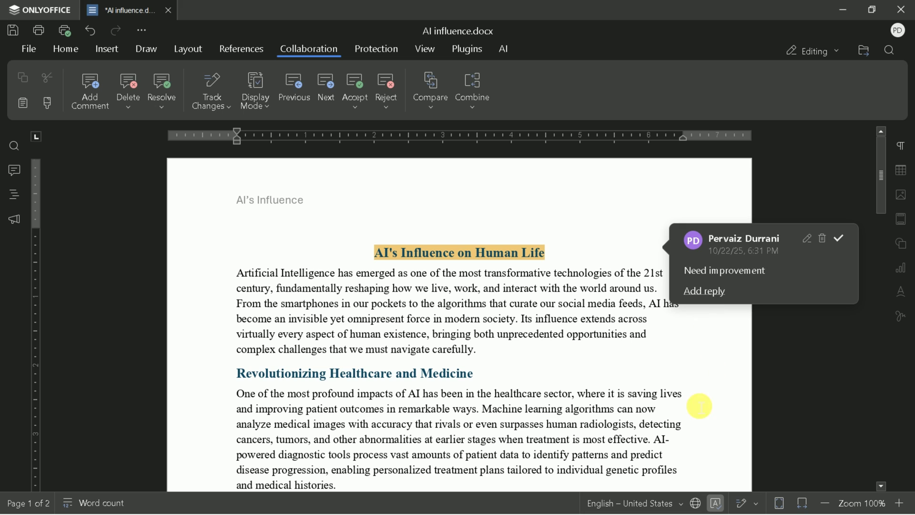
left_click(732, 356)
- Reopen the title's comment and accept the current change
left_click(516, 251)
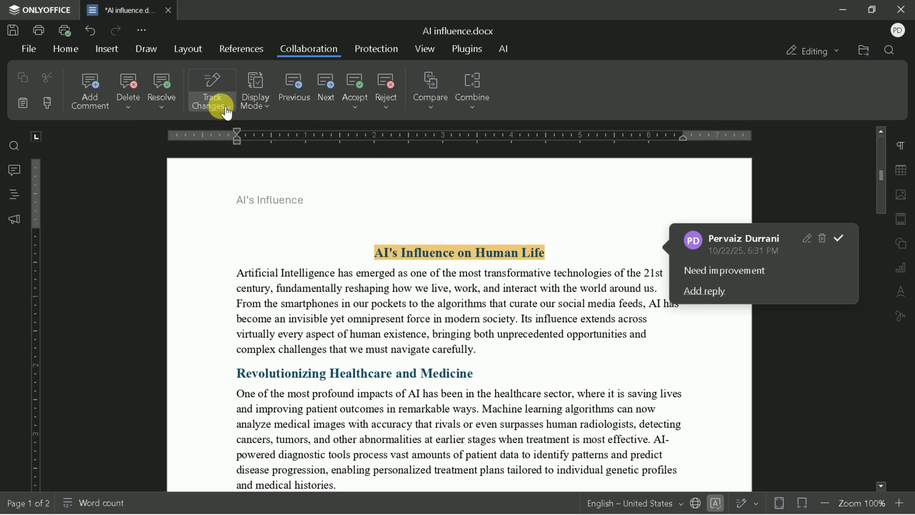
left_click(357, 102)
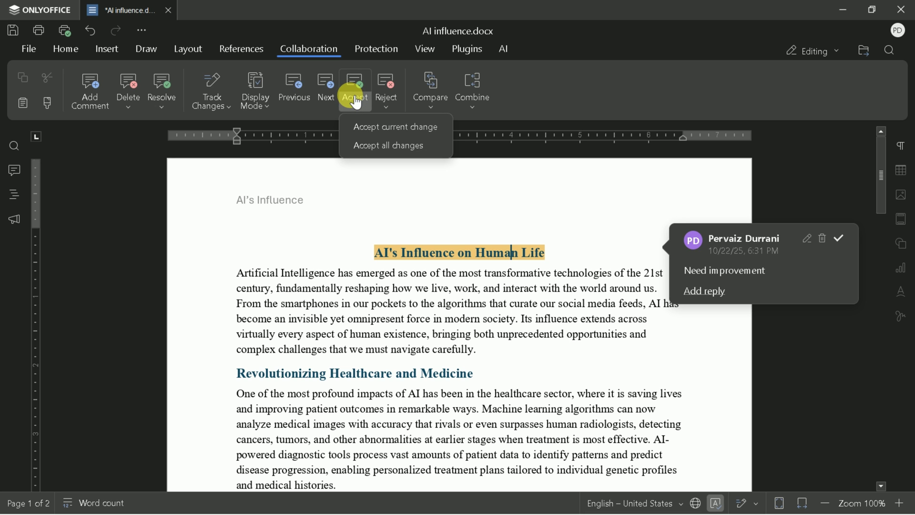
left_click(405, 137)
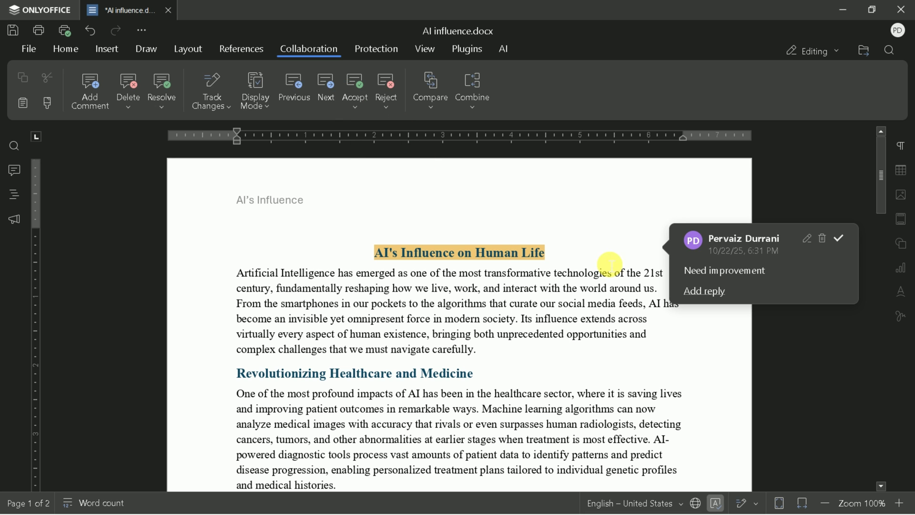
- Password-protect the document as read-only (No changes), then bring up the Open dialog on Downloads
left_click(383, 51)
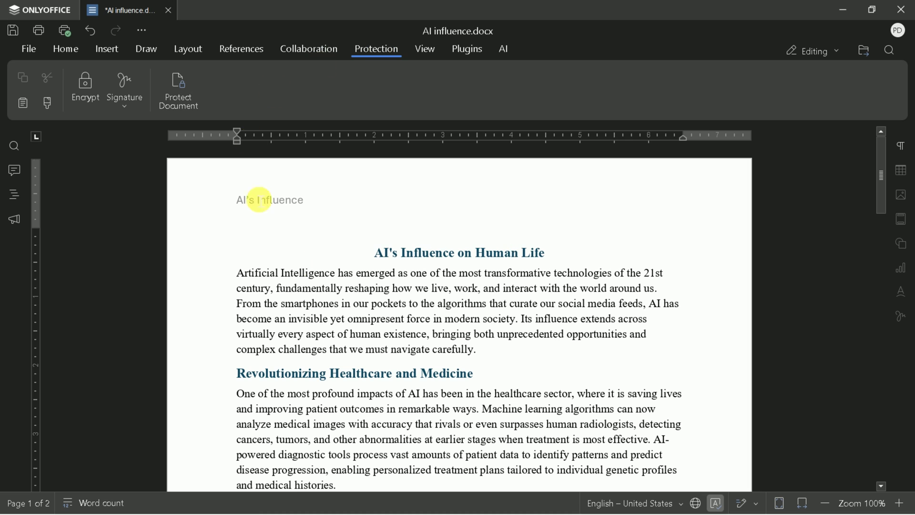
left_click(190, 106)
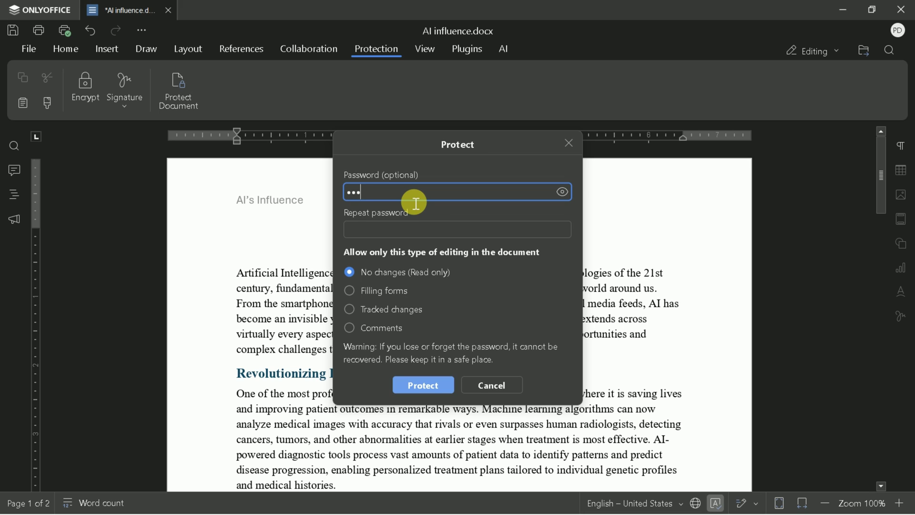
type("123")
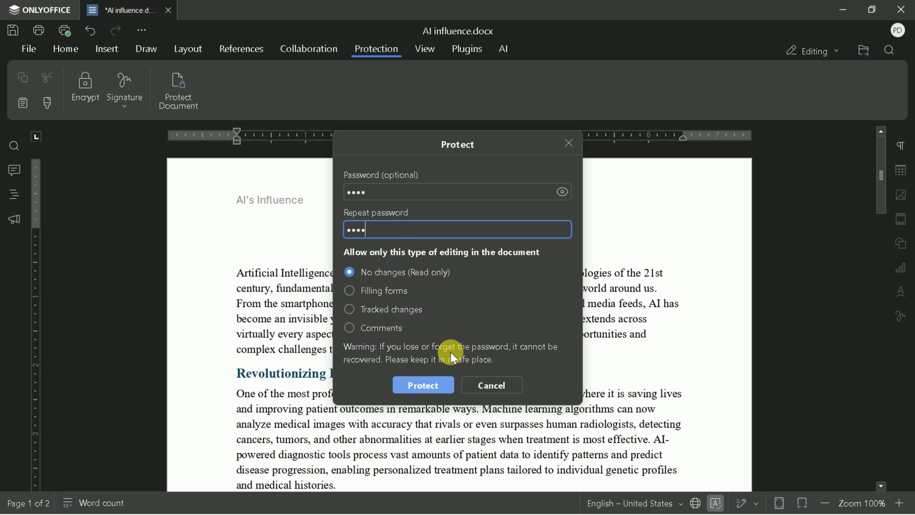
left_click(419, 386)
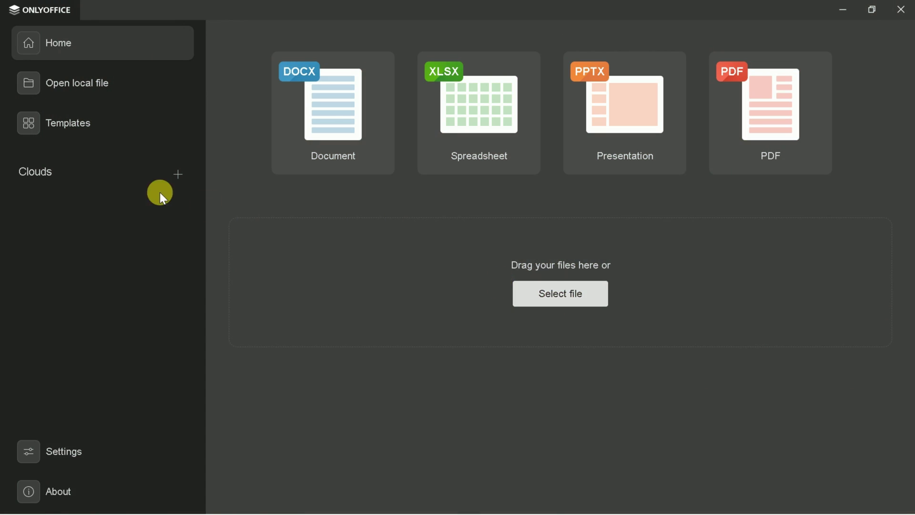
- Reopen AI influence.docx from the Downloads folder
key("ctrl+o")
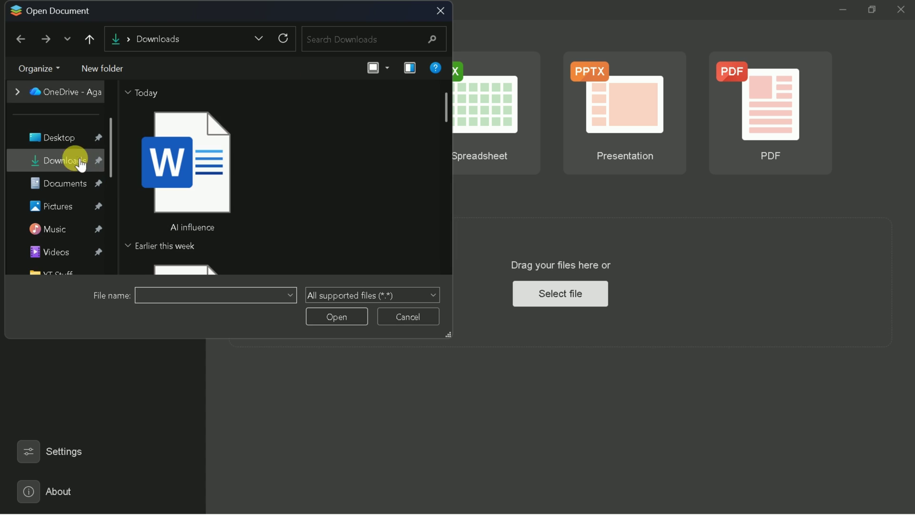
left_click(184, 177)
left_click(346, 315)
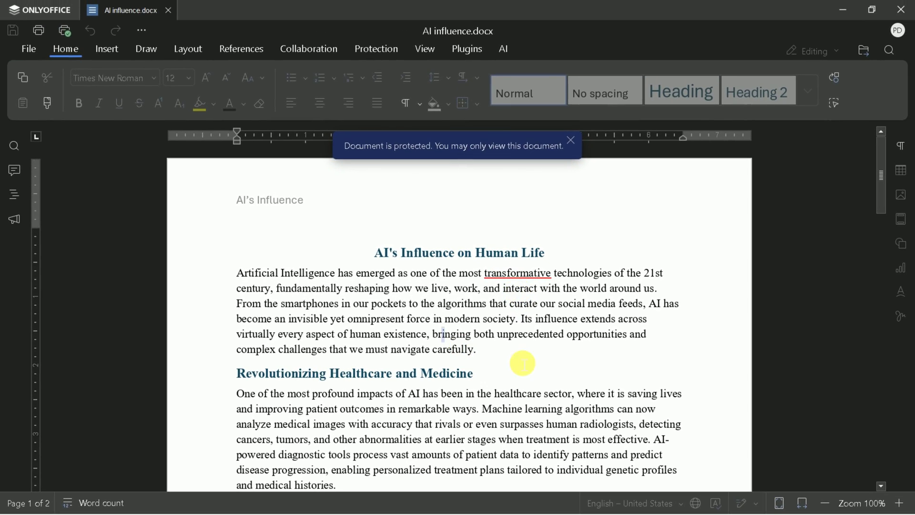
- Remove the document's password protection by entering the password in Unprotect document
left_click(523, 363)
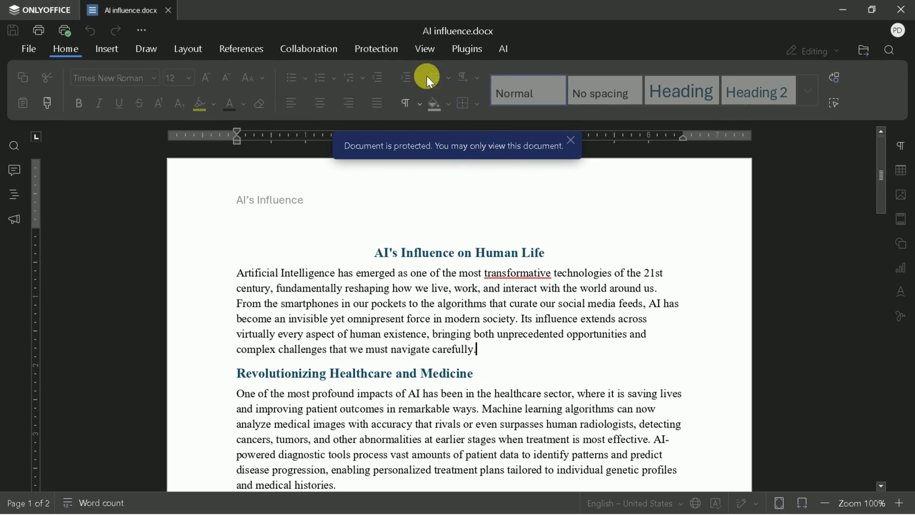
left_click(377, 48)
left_click(179, 91)
type("1234")
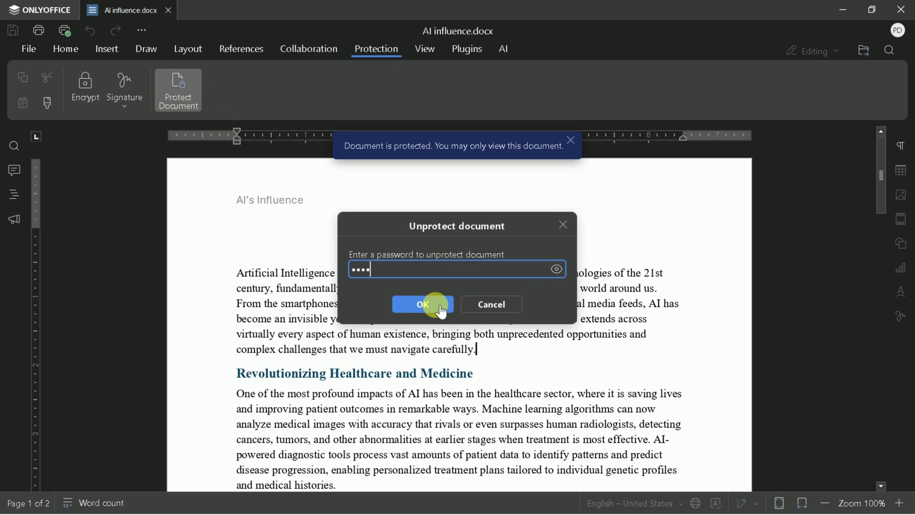
left_click(431, 304)
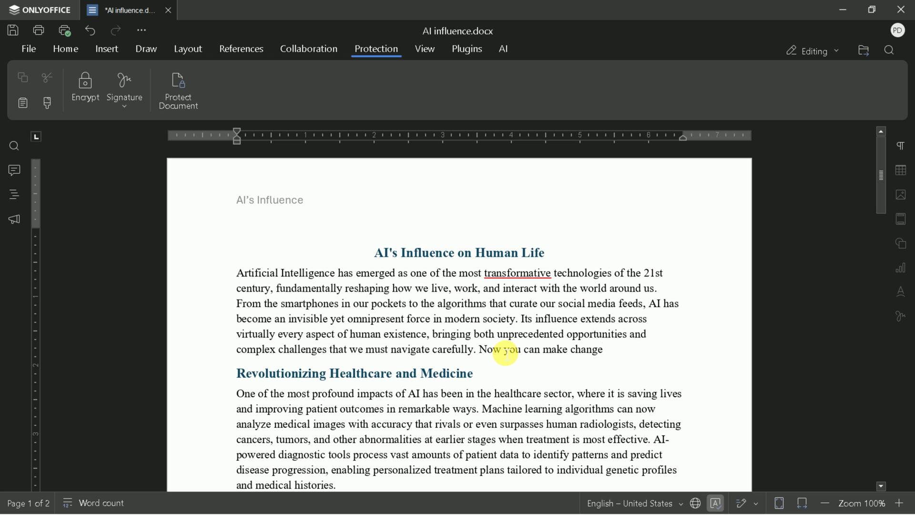
- Type a test character, review the Signature options, then bring up the Plugins tab
type(".")
left_click(122, 101)
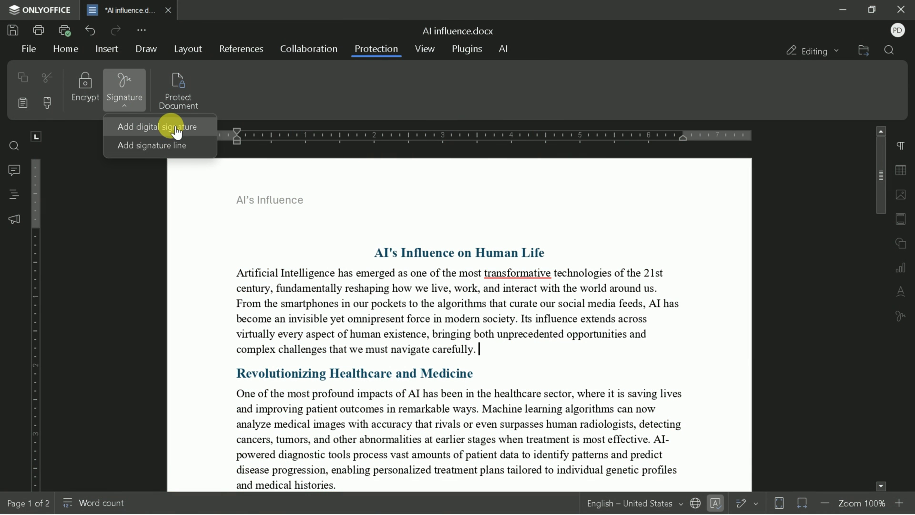
scroll(572, 342, "down", 15)
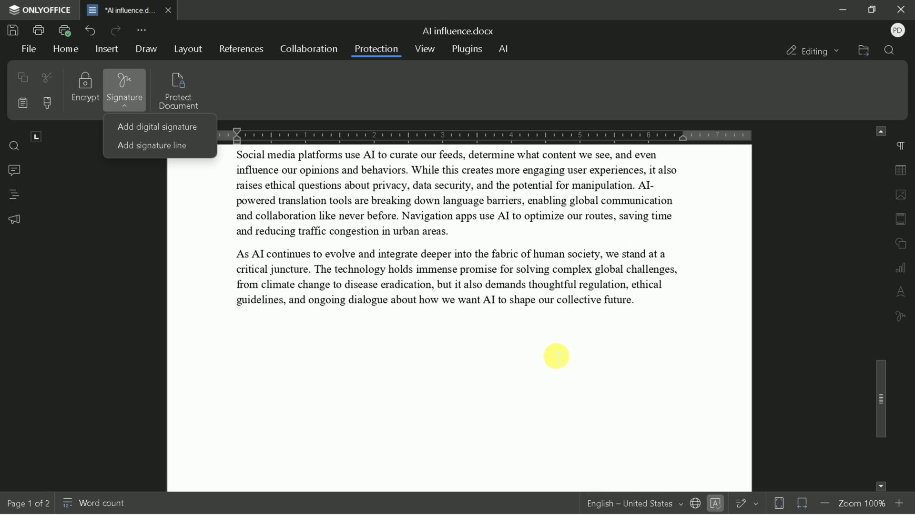
left_click(720, 298)
left_click(429, 50)
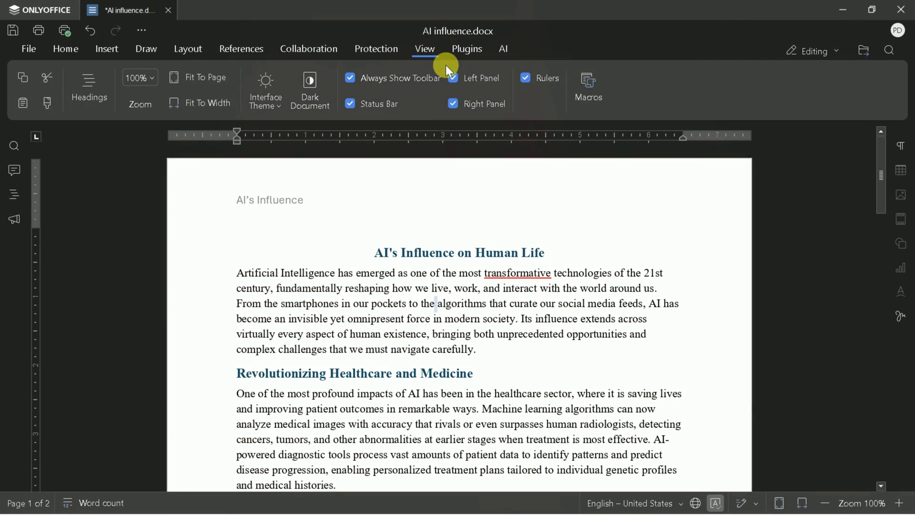
left_click(455, 49)
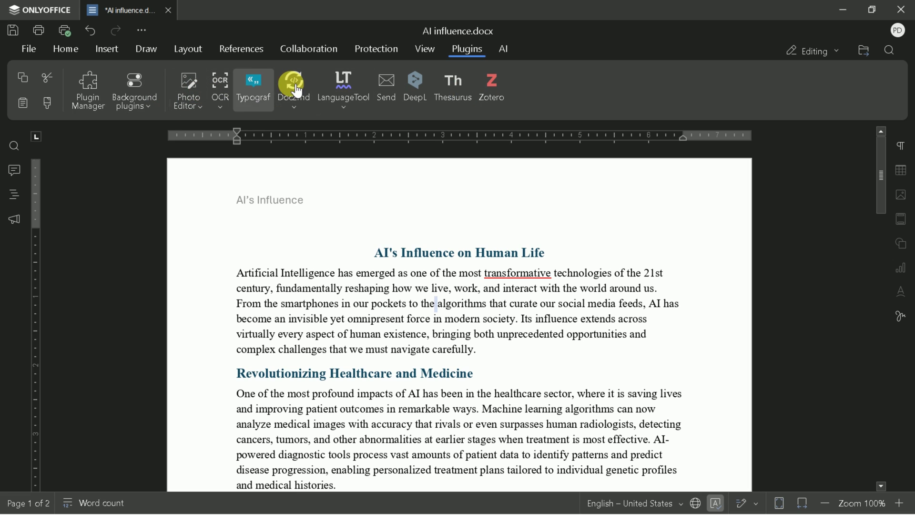
- Open the AI configuration settings from the AI tab's Translation options
left_click(498, 50)
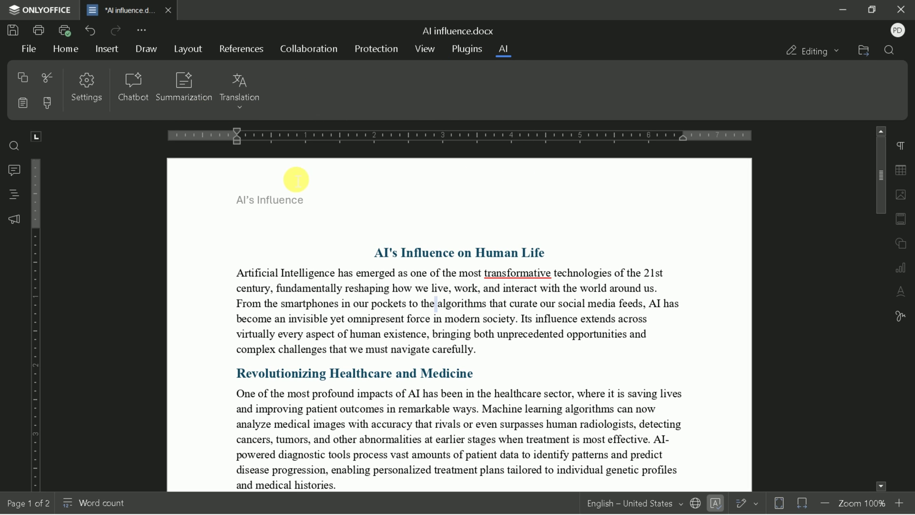
scroll(382, 263, "down", 1)
scroll(384, 265, "up", 1)
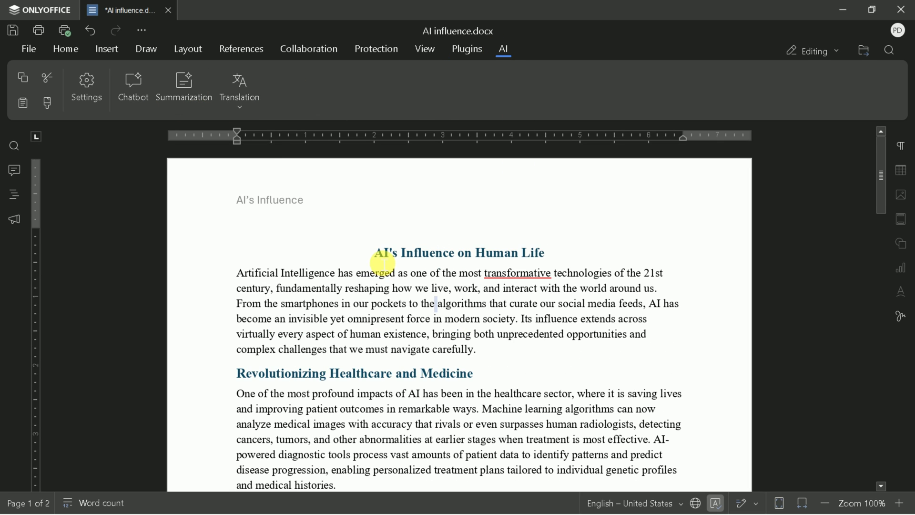
left_click(236, 105)
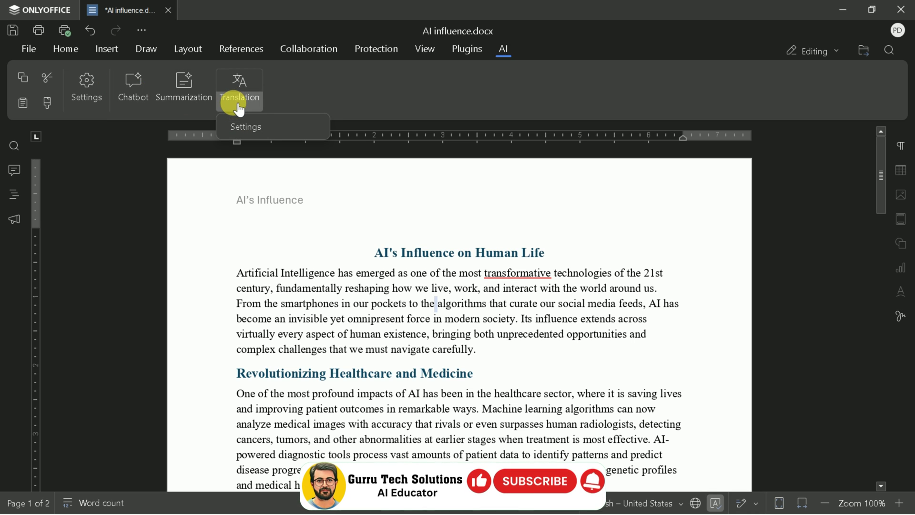
left_click(244, 90)
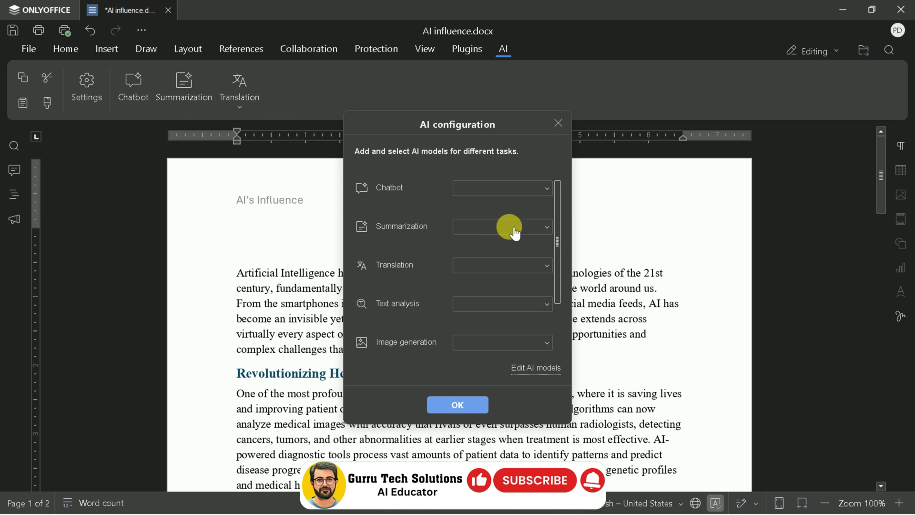
left_click(565, 129)
left_click(92, 87)
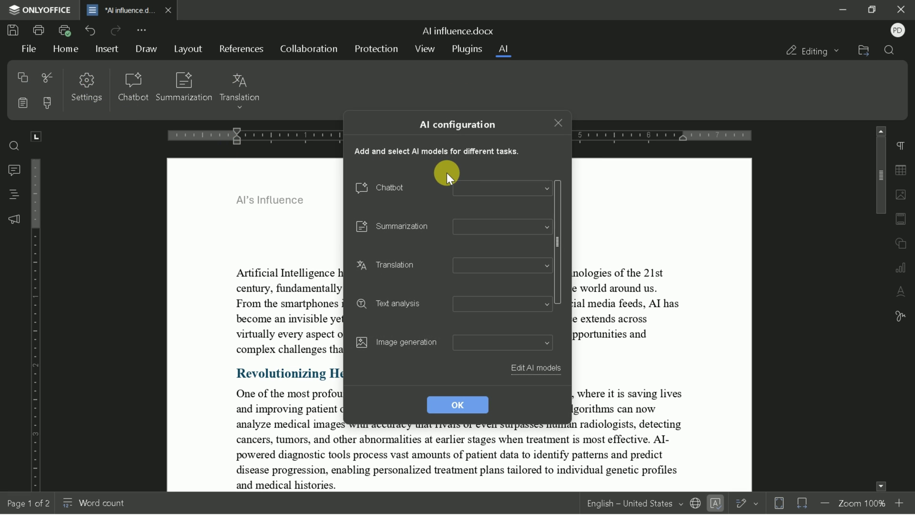
- Add a chatbot AI model named Open AI with the OpenAI provider, enabled for All uses
left_click(483, 199)
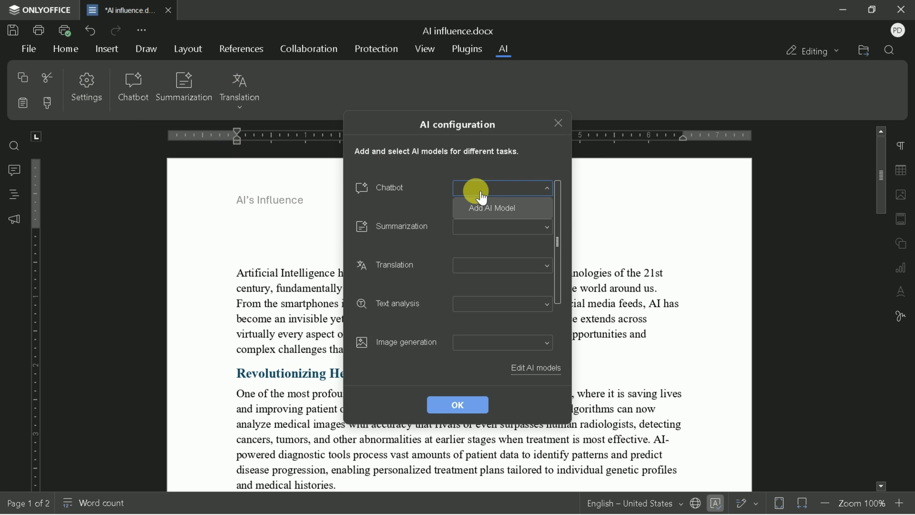
left_click(496, 207)
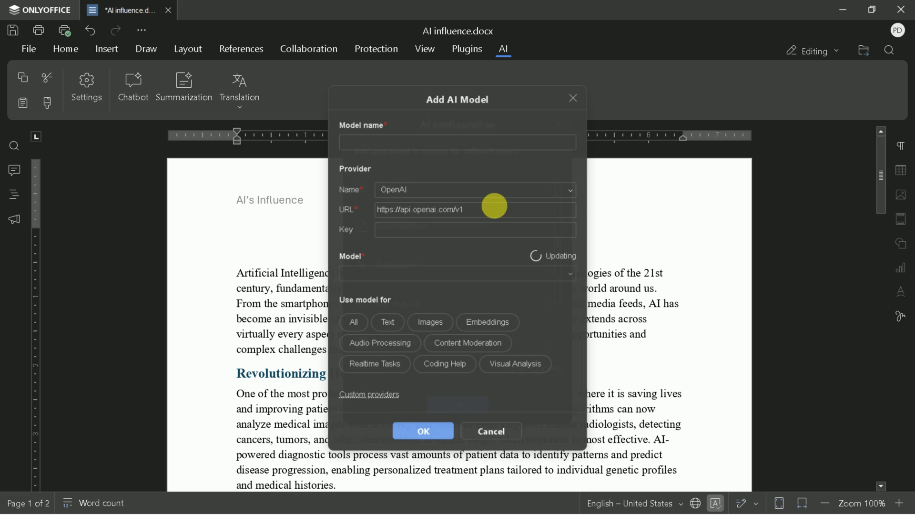
left_click(431, 191)
scroll(417, 266, "down", 2)
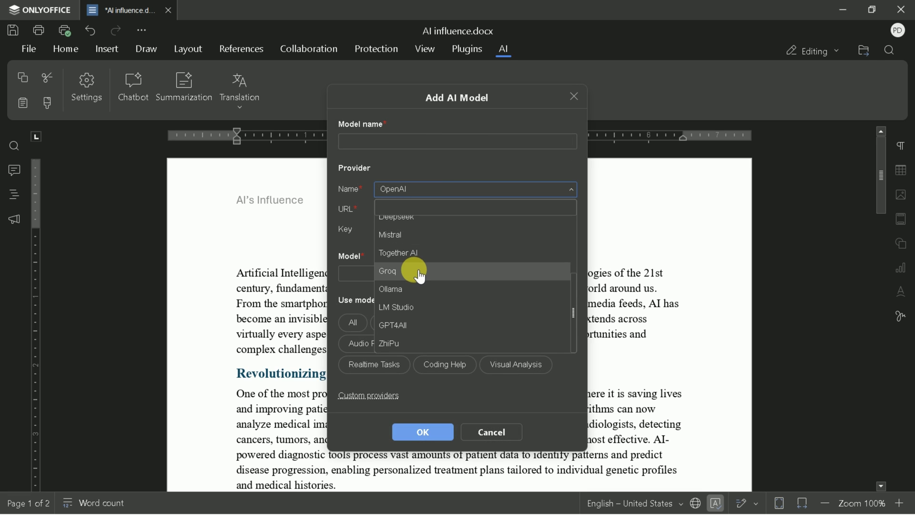
scroll(422, 295, "up", 3)
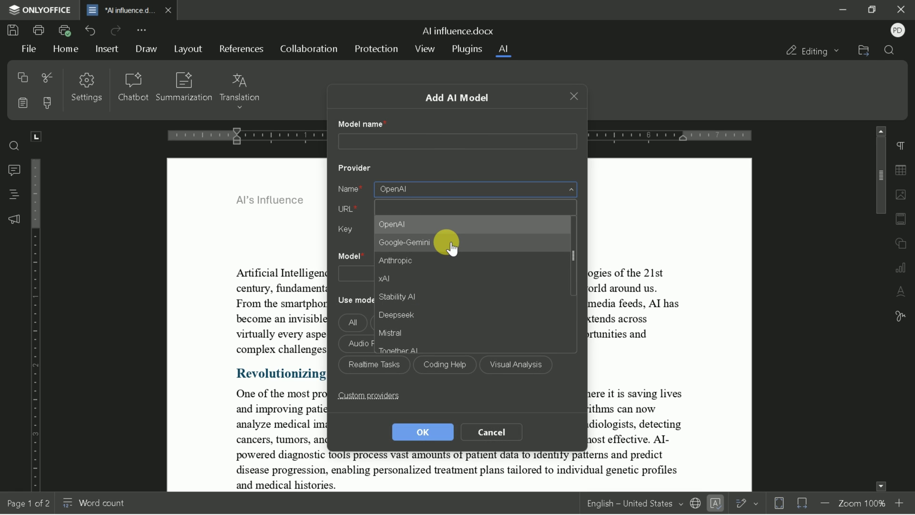
left_click(452, 247)
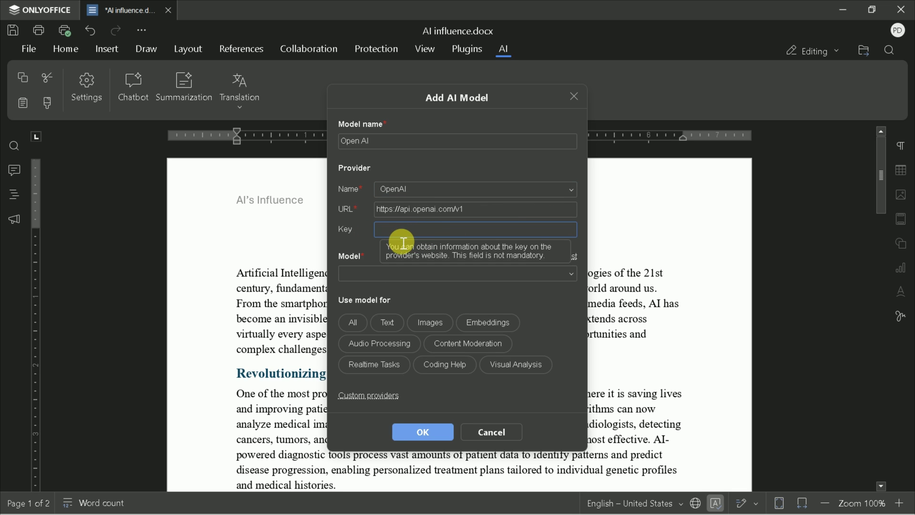
left_click(361, 323)
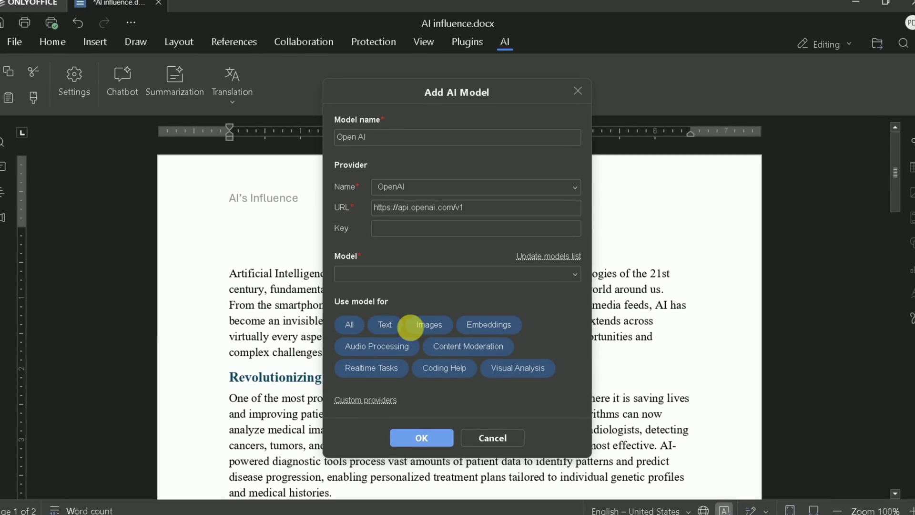
left_click(421, 476)
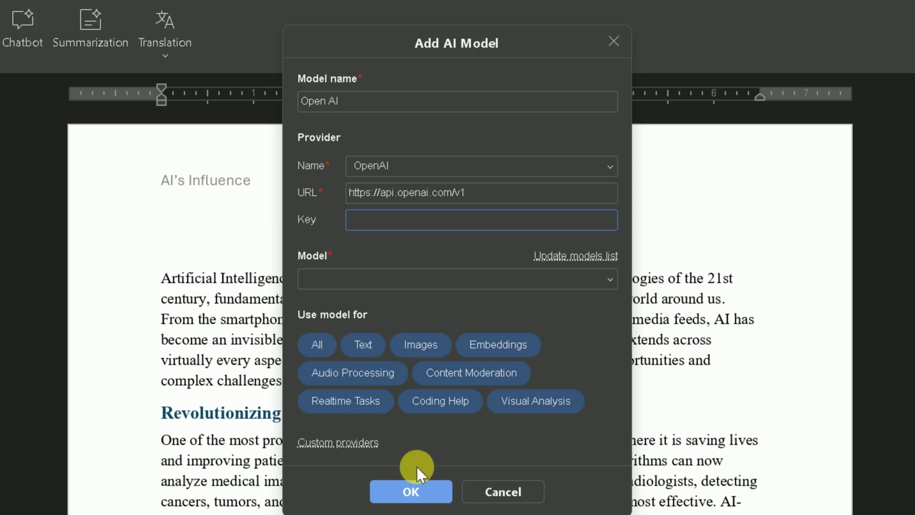
left_click(435, 495)
scroll(469, 302, "down", 8)
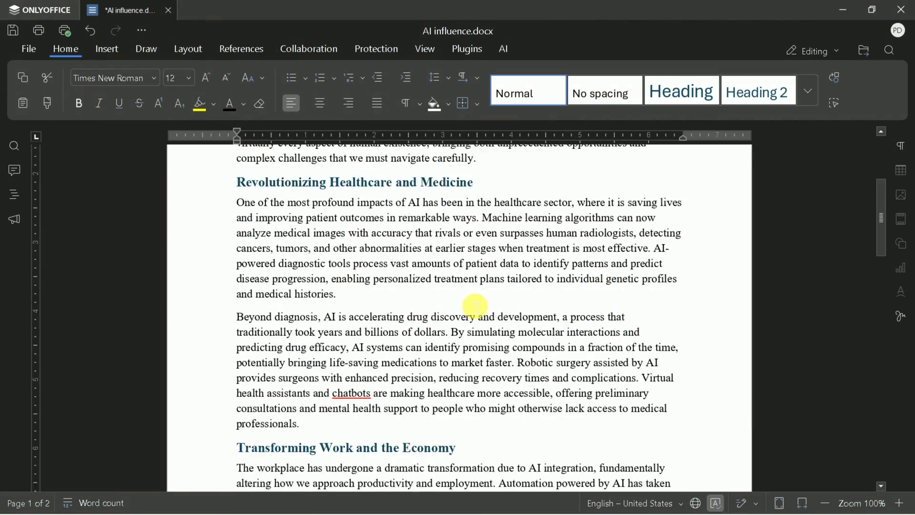
scroll(580, 368, "down", 5)
scroll(580, 367, "up", 12)
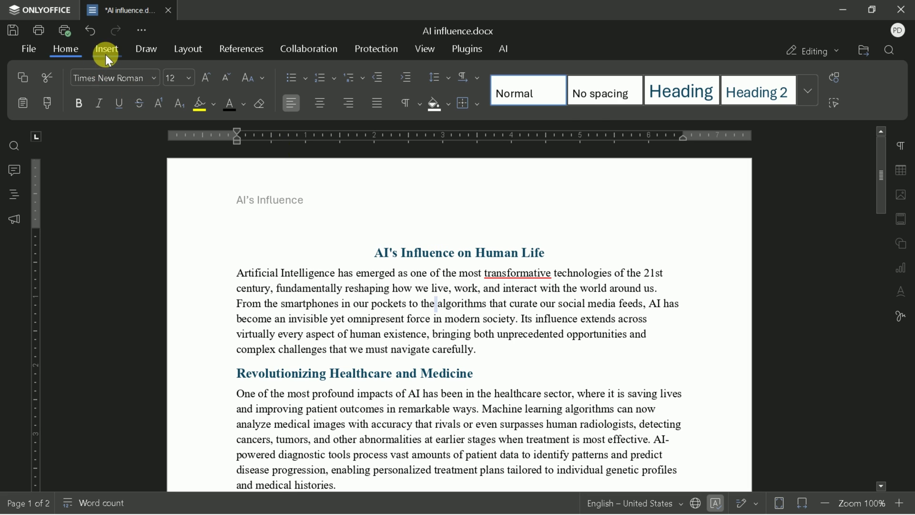
left_click(107, 51)
left_click(139, 51)
left_click(186, 51)
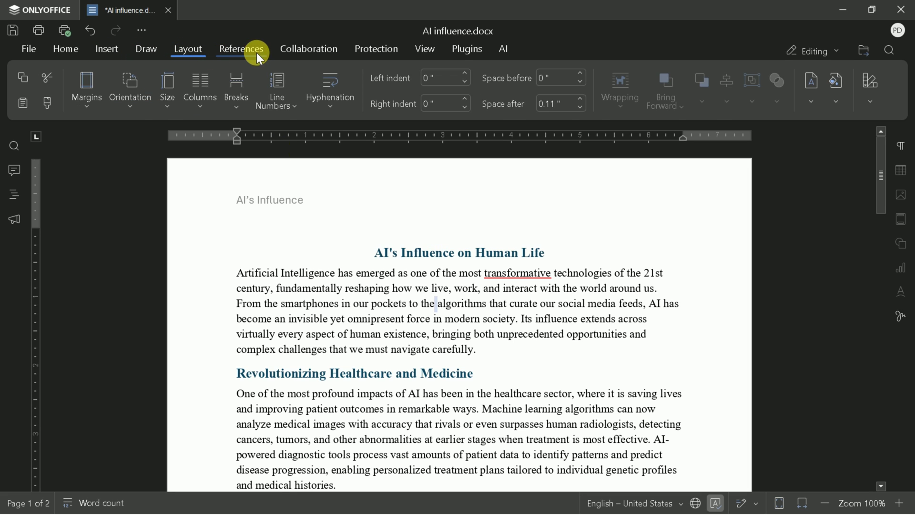
left_click(256, 53)
left_click(290, 53)
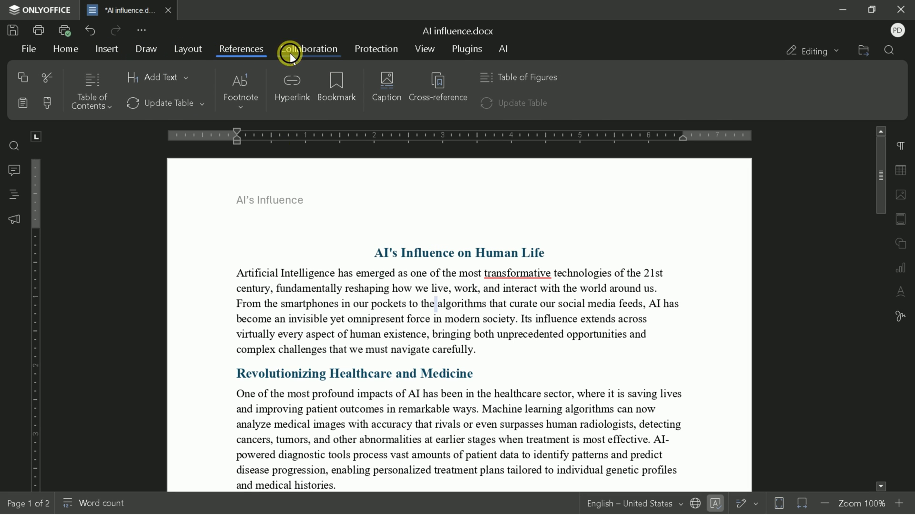
left_click(361, 53)
left_click(428, 52)
left_click(467, 50)
left_click(503, 50)
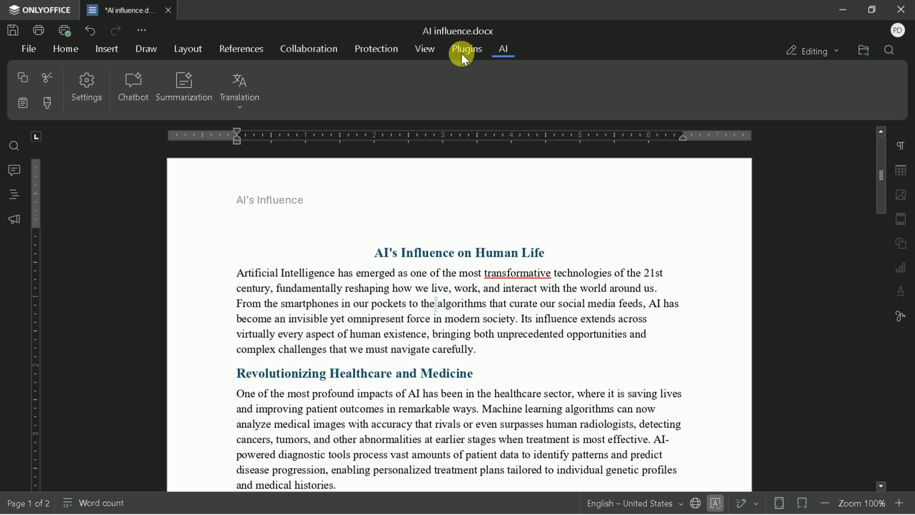
left_click(64, 52)
scroll(505, 319, "down", 15)
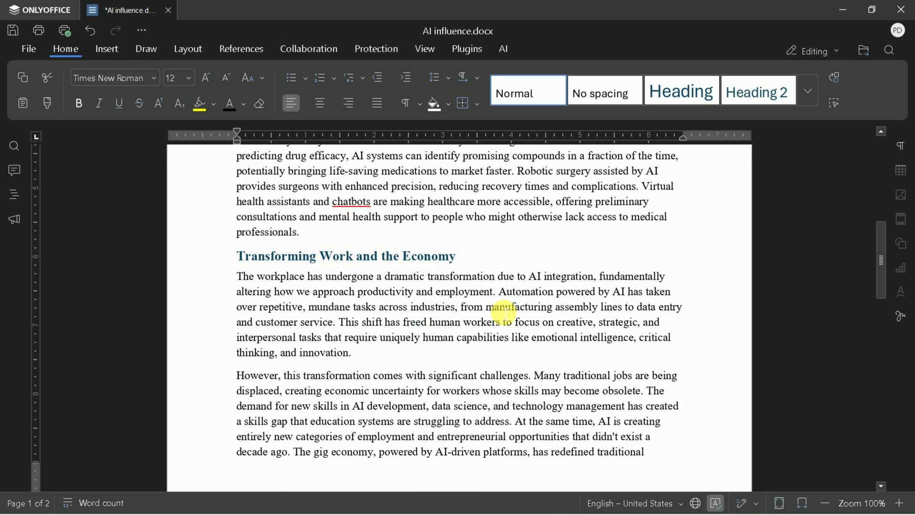
scroll(521, 347, "up", 15)
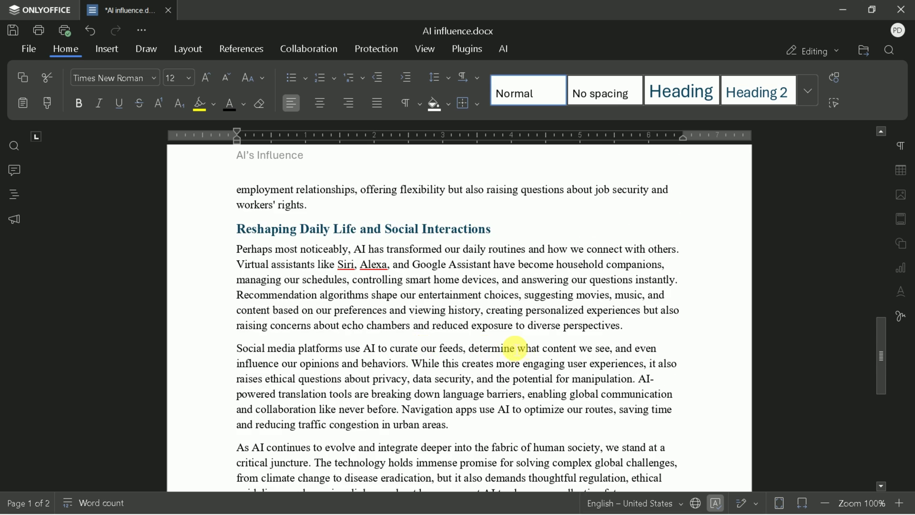